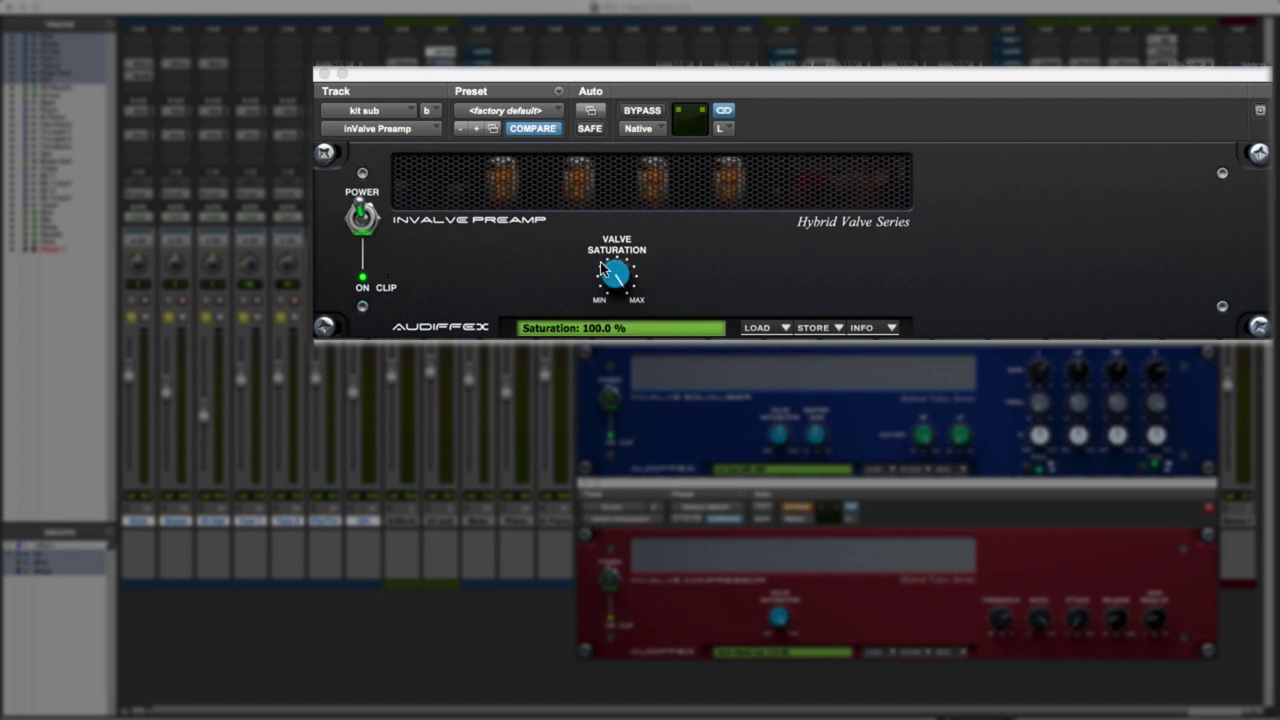
- Ease the kit sub preamp's valve saturation down slightly and raise the Equaliser's valve saturation
drag(603, 264, 620, 276)
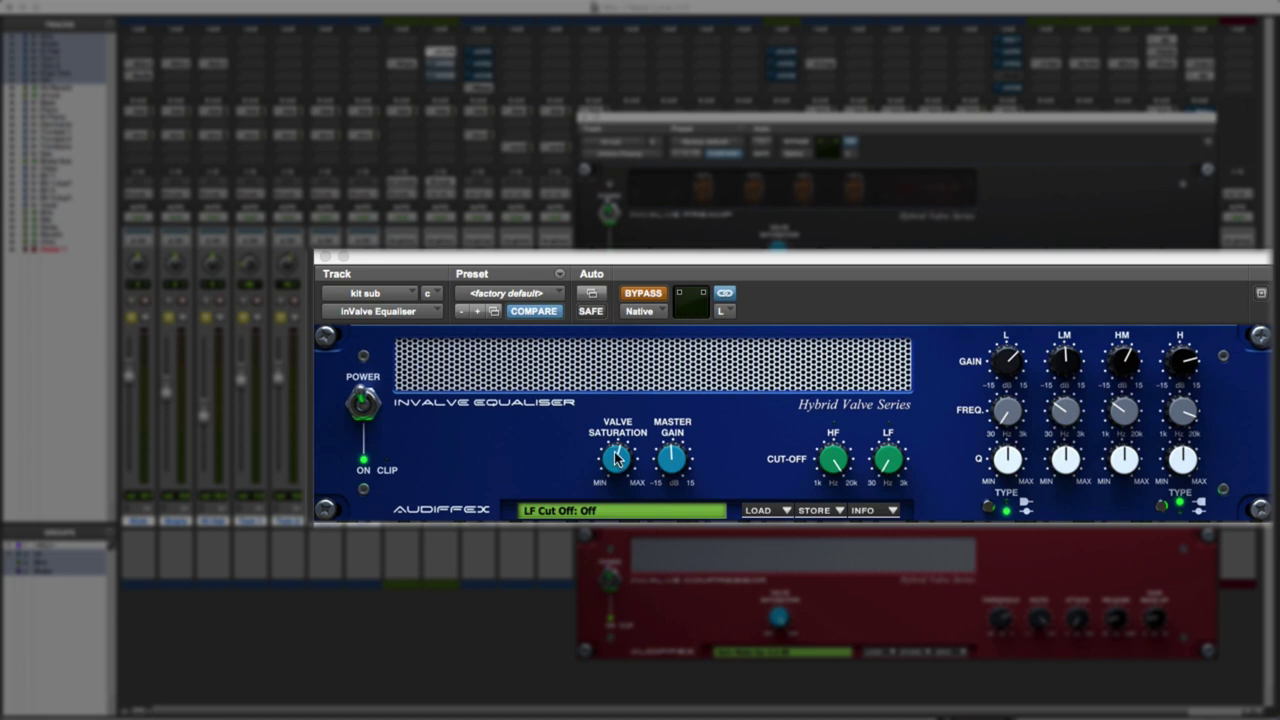
drag(633, 457, 817, 461)
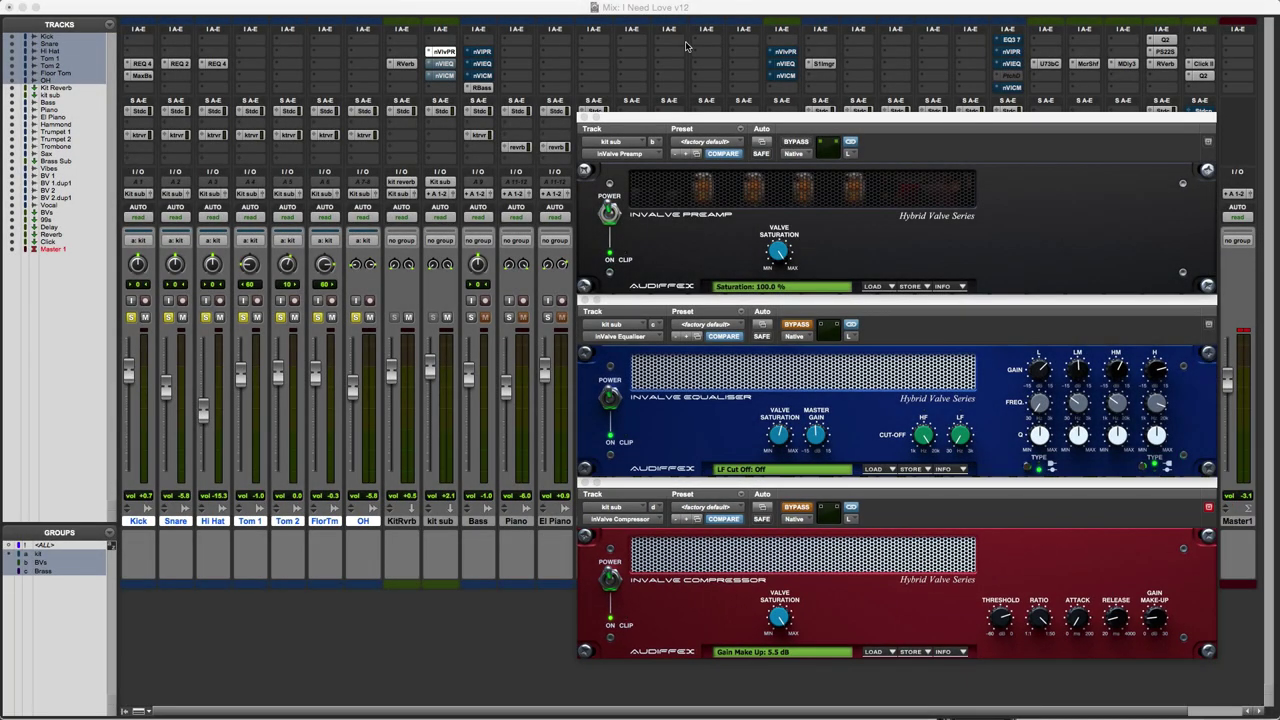
- Bypass the kit sub inValve Preamp to hear it dry, then switch it back on
click(797, 142)
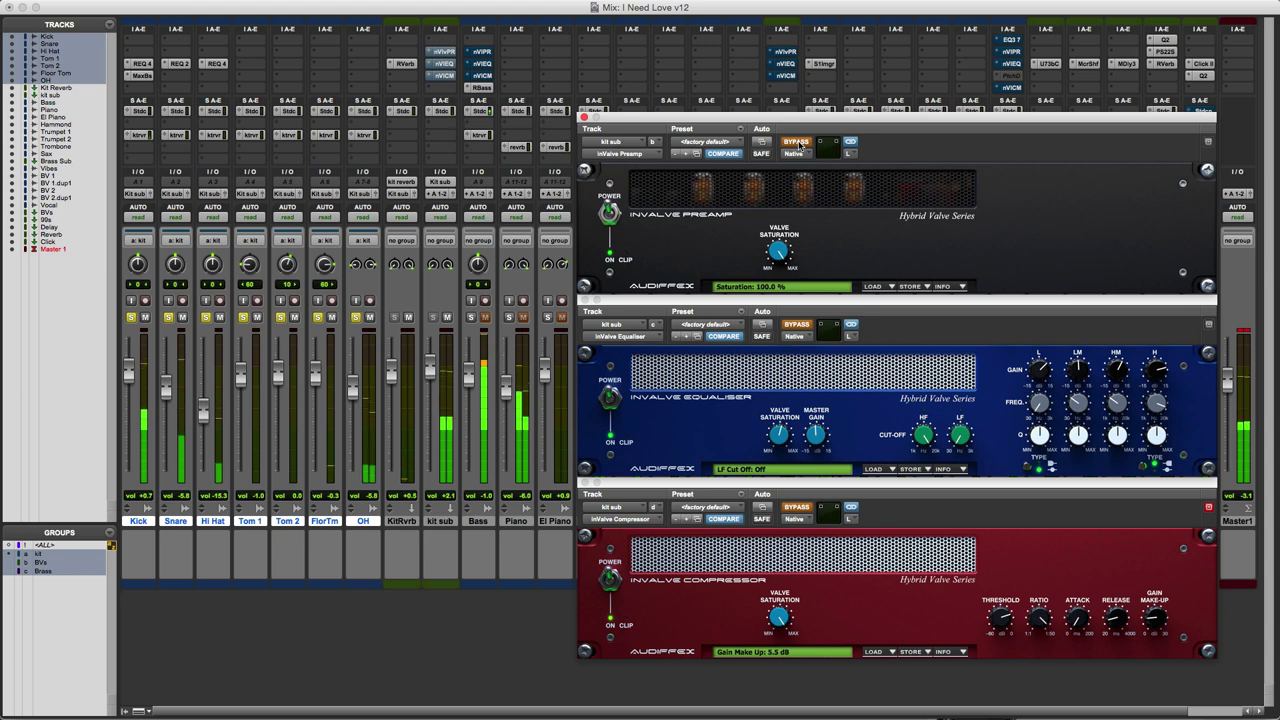
click(797, 143)
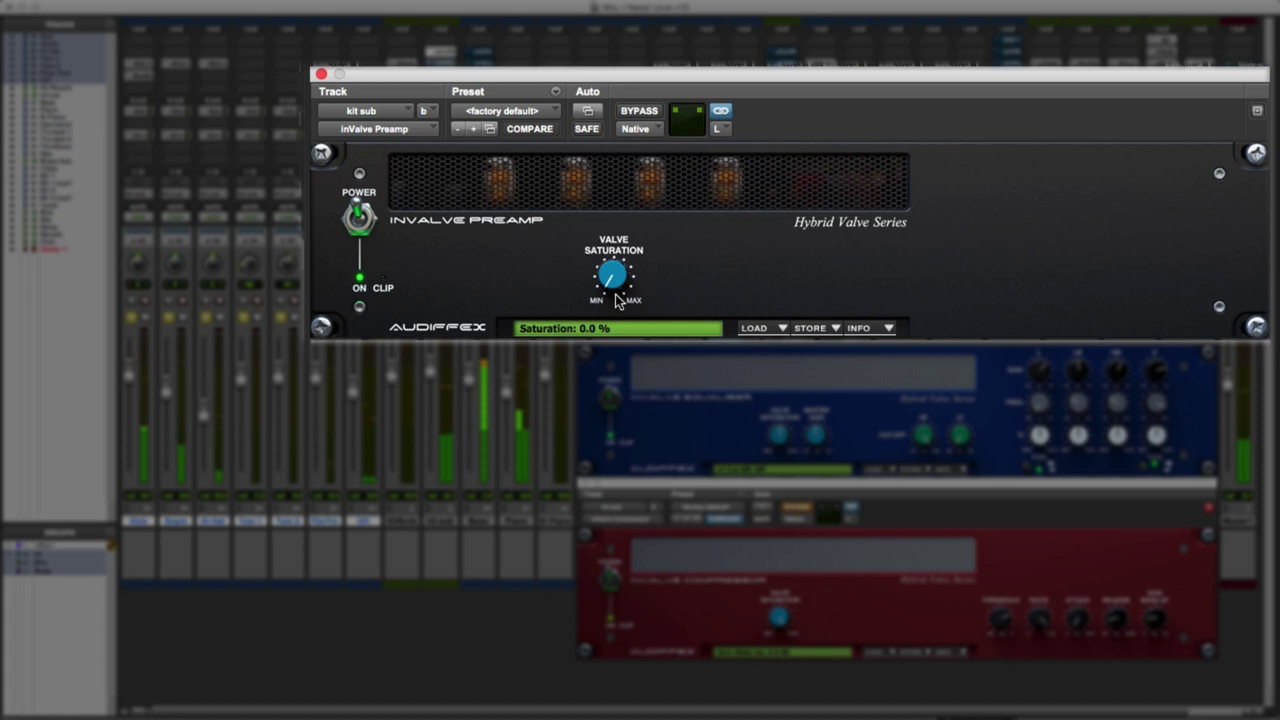
- Bring the kit sub preamp saturation back to 100% and A/B it against bypass
scroll(617, 301, up, 10)
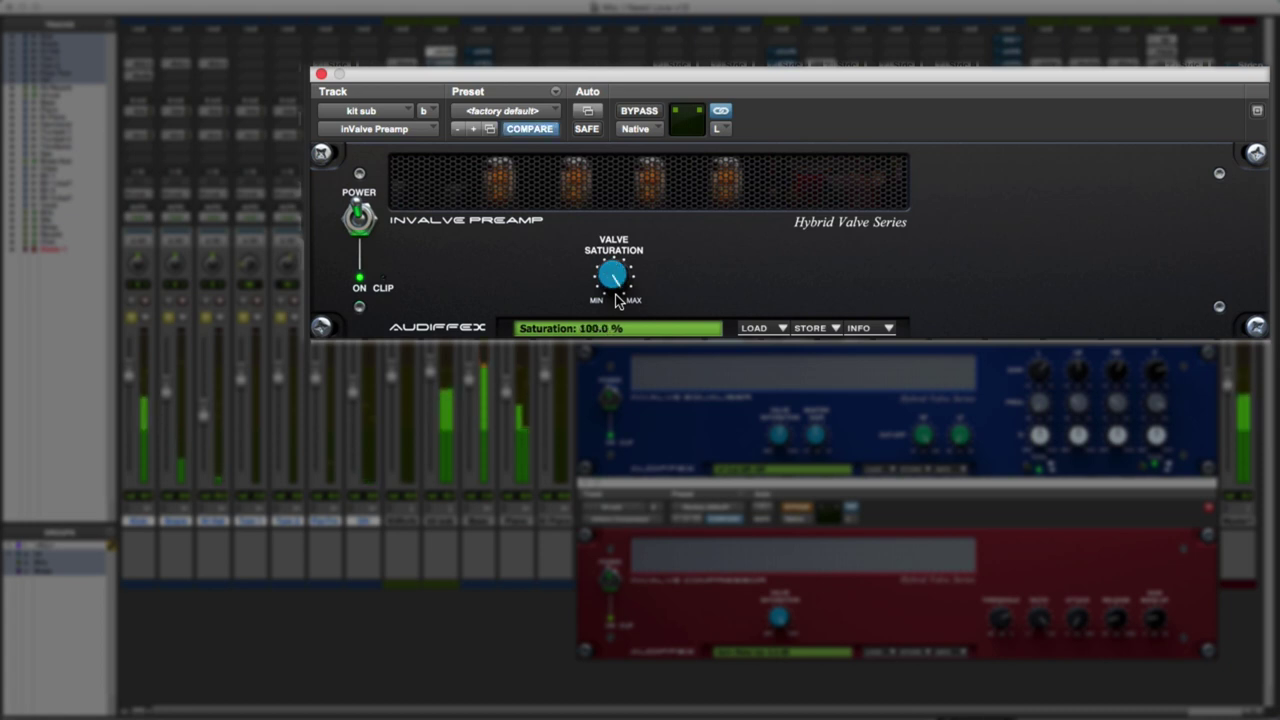
click(640, 112)
click(640, 112)
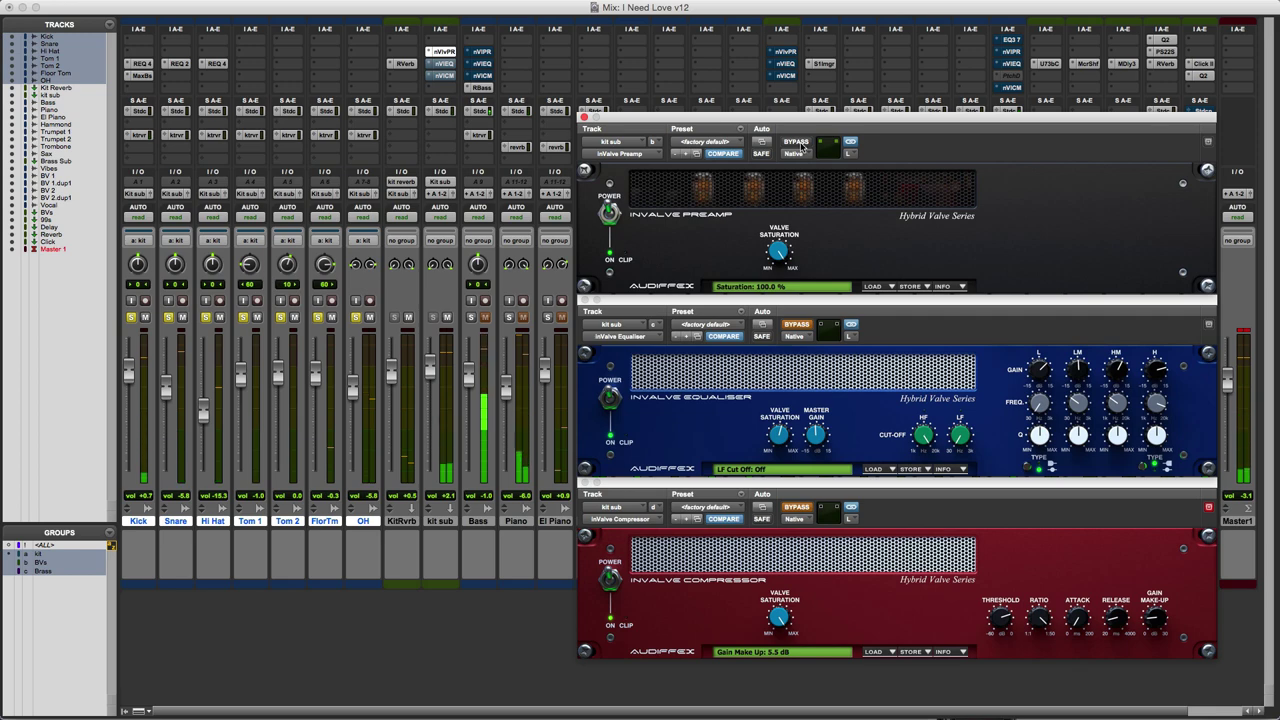
- Bypass the kit sub preamp and raise the Equaliser's valve saturation to about 71%
click(798, 144)
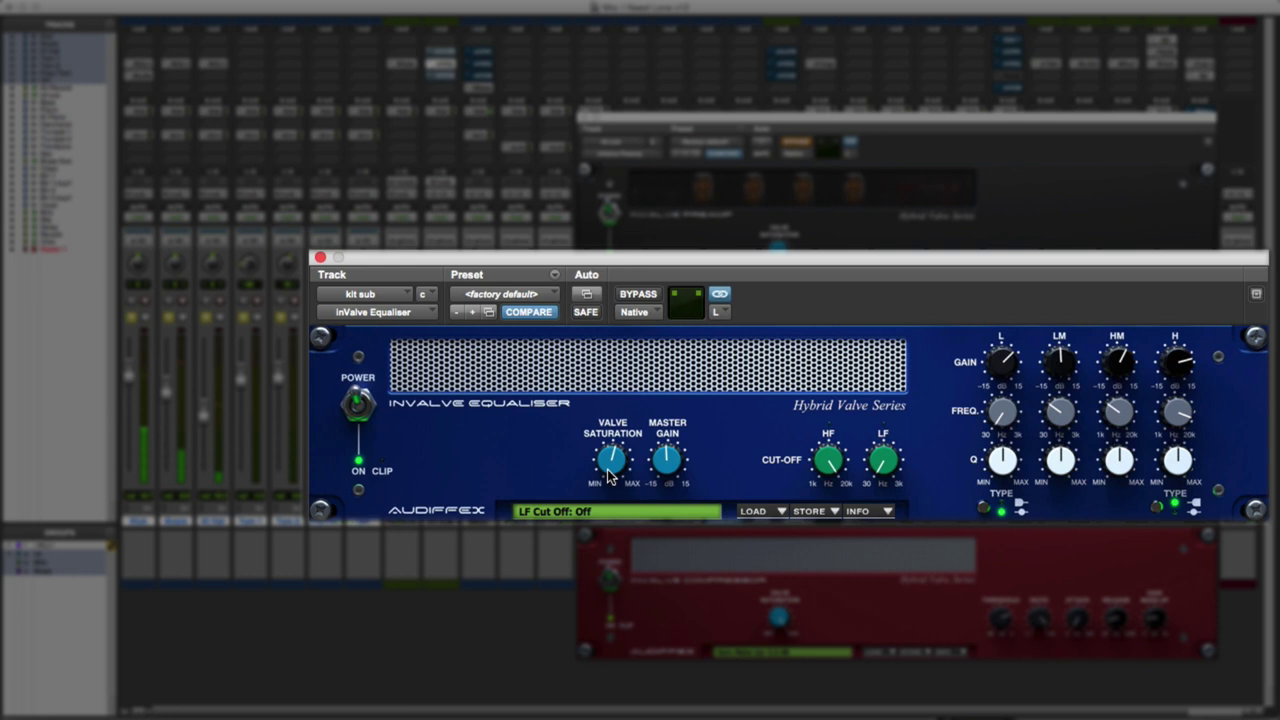
mouse_move(608, 448)
mouse_move(608, 447)
mouse_down()
mouse_move(612, 410)
mouse_move(607, 437)
mouse_up()
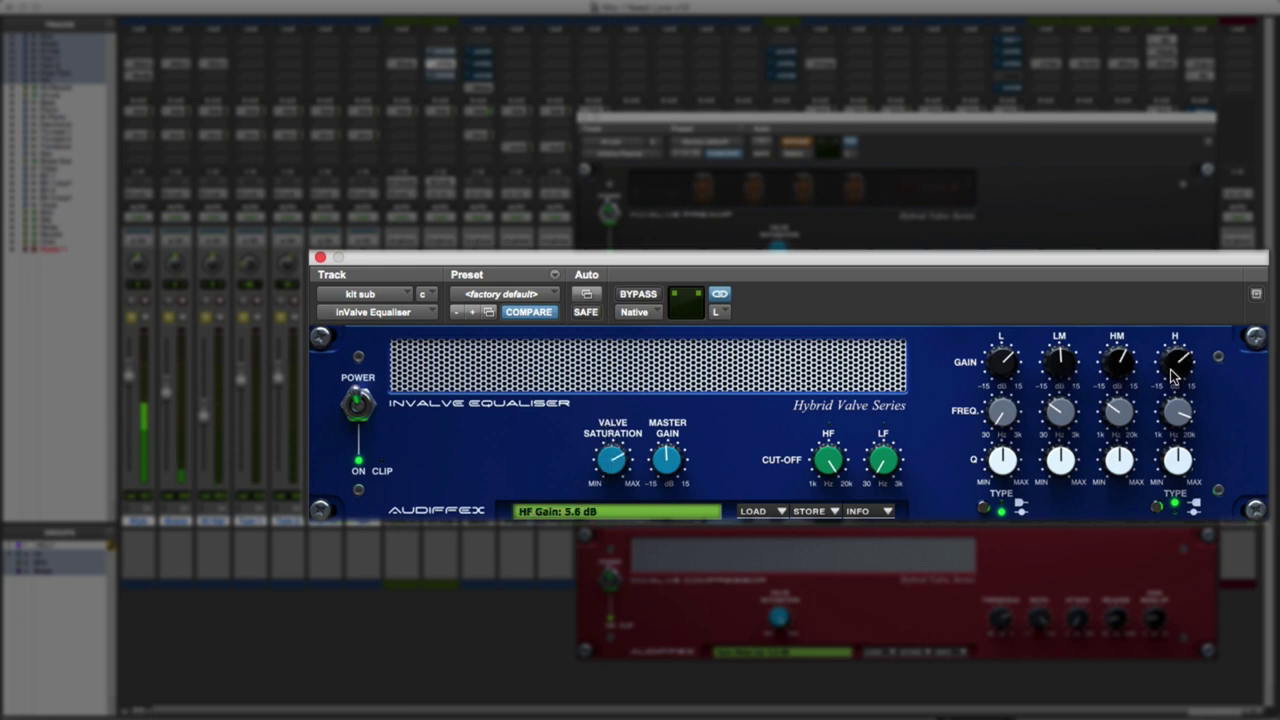
- Boost the Equaliser's high band to 11.1 dB near 14 kHz and add gentle low-band gain
drag(1177, 362, 1177, 371)
mouse_move(1173, 334)
mouse_down()
mouse_move(1176, 304)
mouse_move(1175, 326)
mouse_up()
drag(1183, 416, 1179, 455)
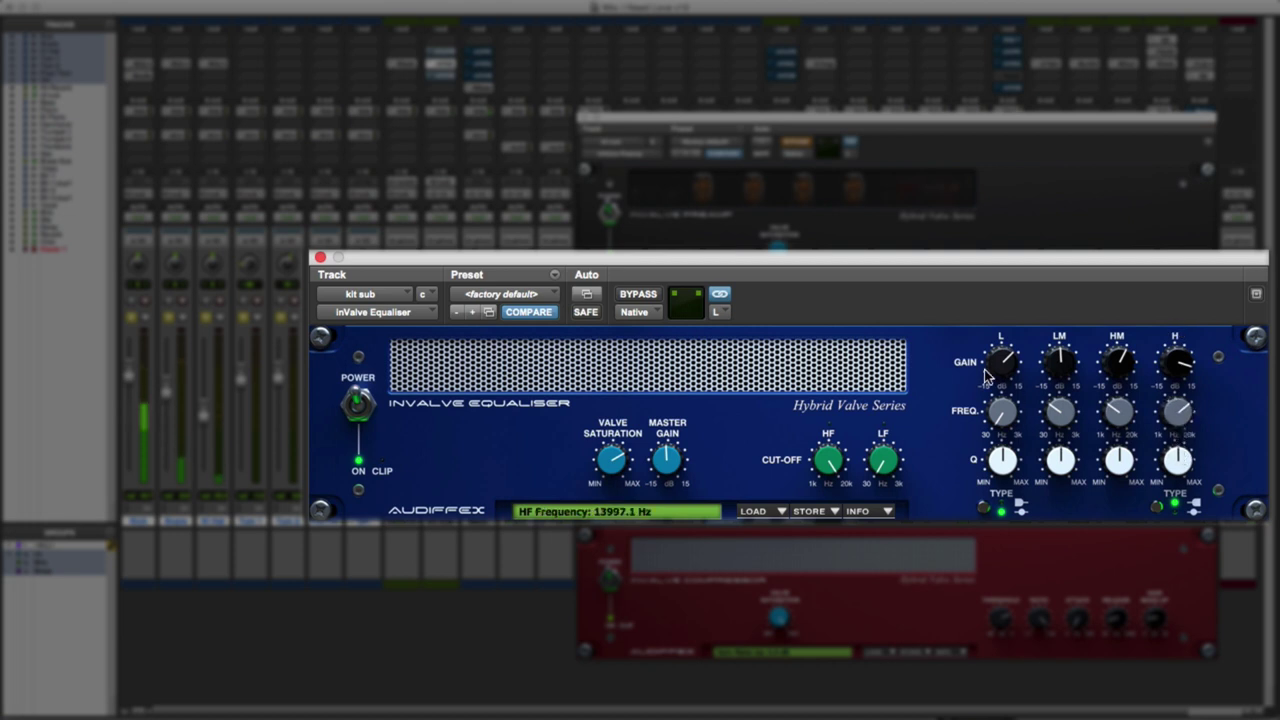
drag(1005, 358, 1000, 426)
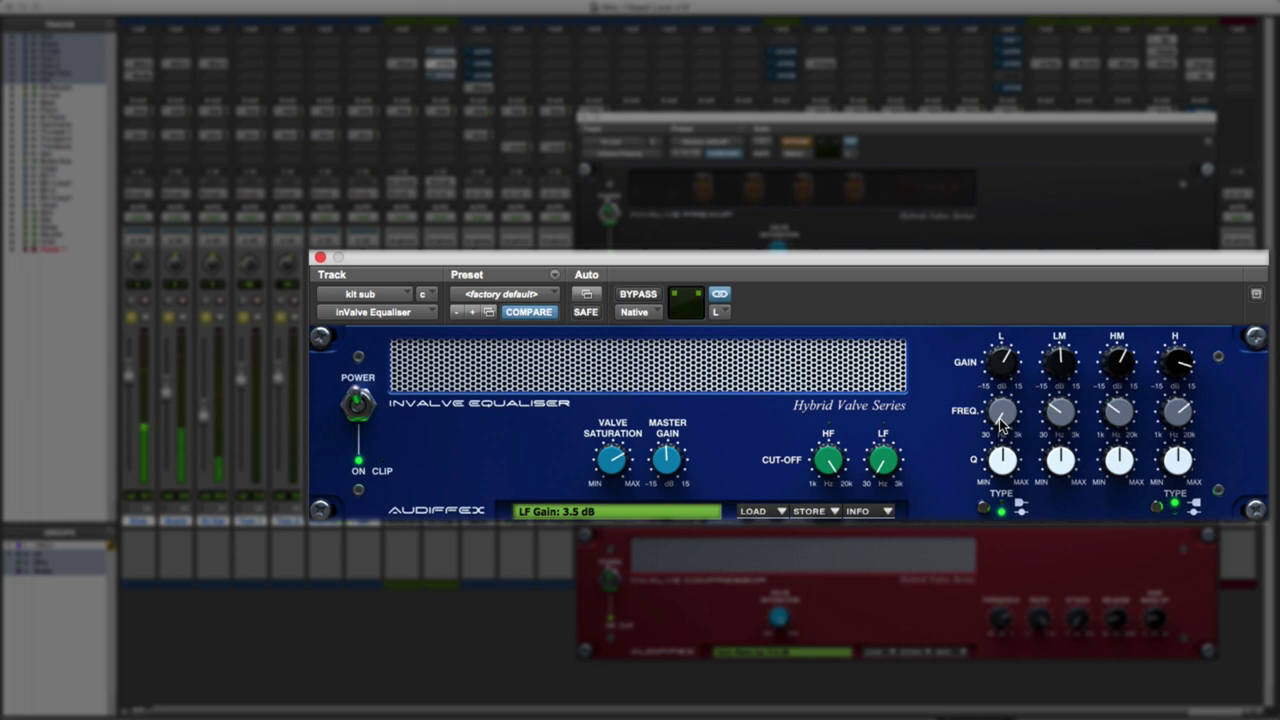
mouse_move(1000, 426)
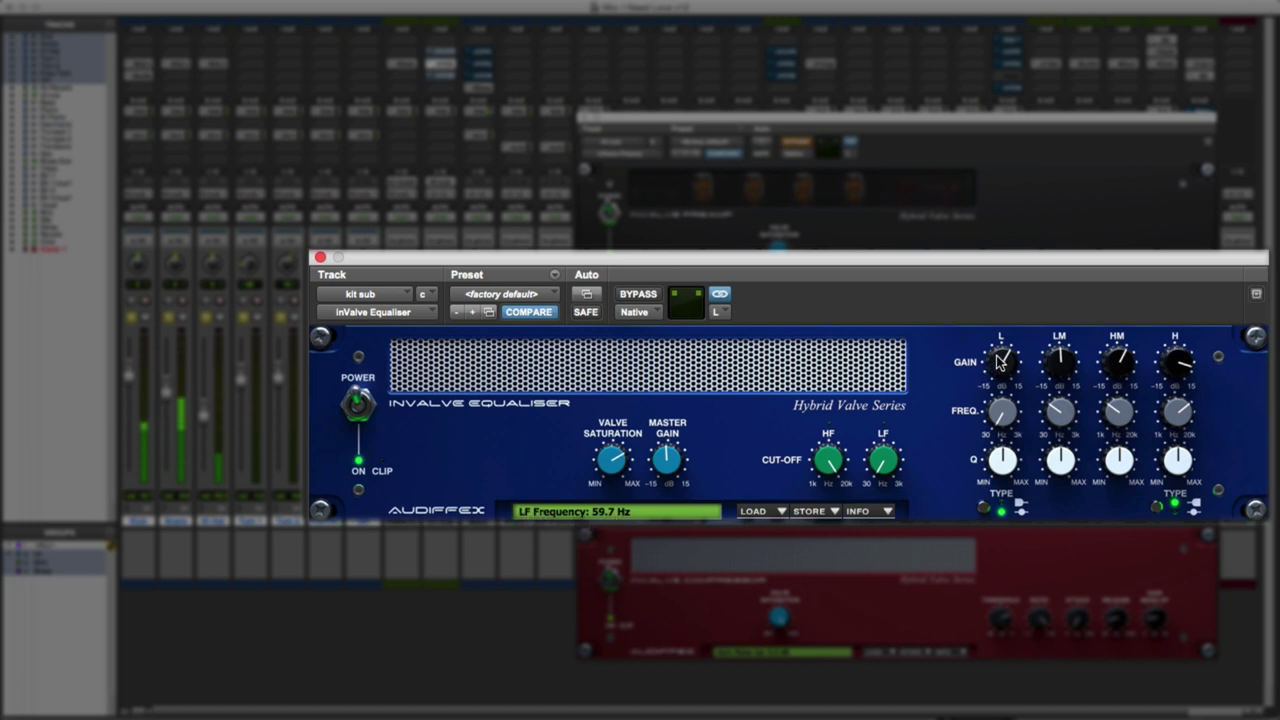
mouse_move(1000, 362)
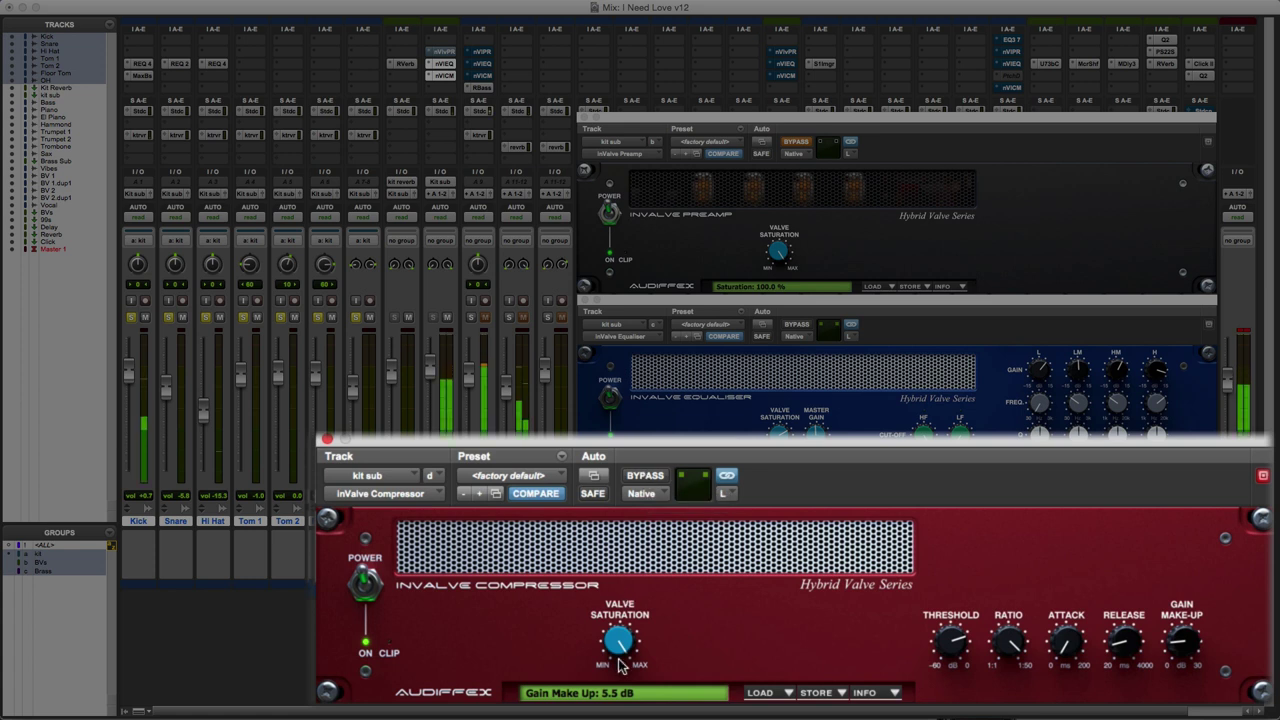
- Give the kit sub compressor 40% saturation, -19.7 dB threshold, 8.1 dB make-up, then A/B bypass
drag(619, 642, 620, 655)
scroll(619, 645, up, 8)
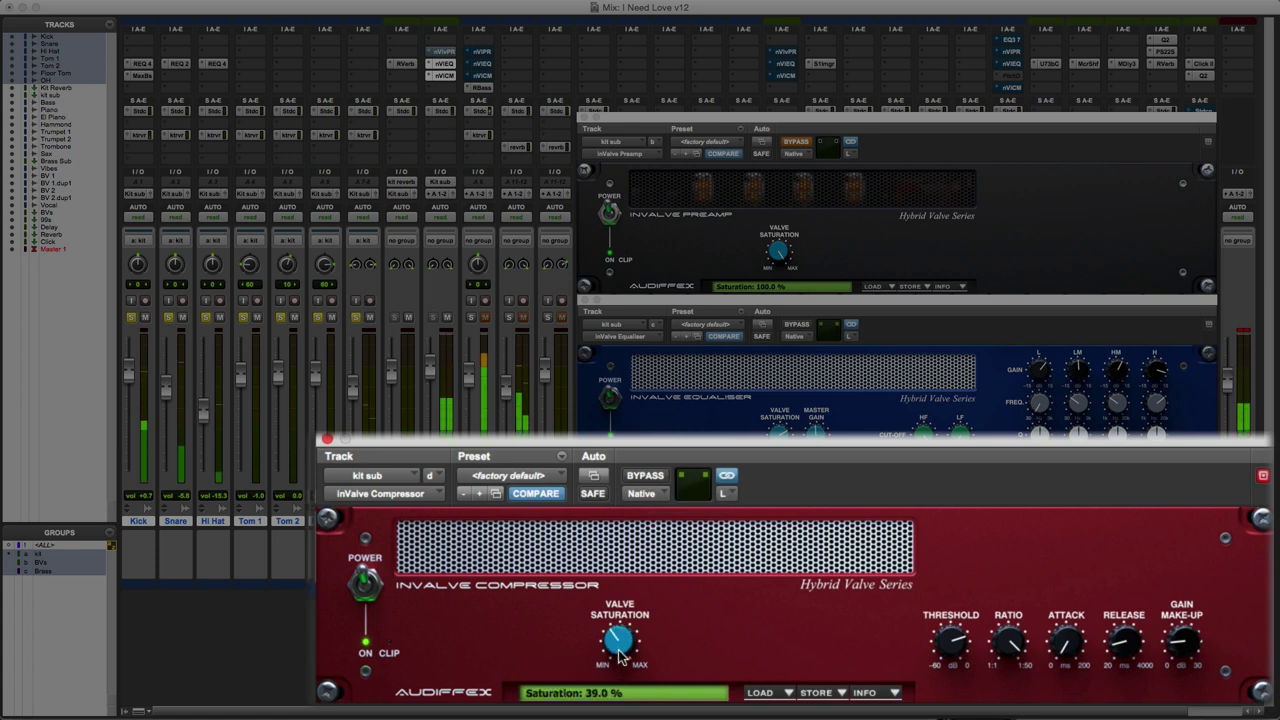
scroll(619, 645, up, 1)
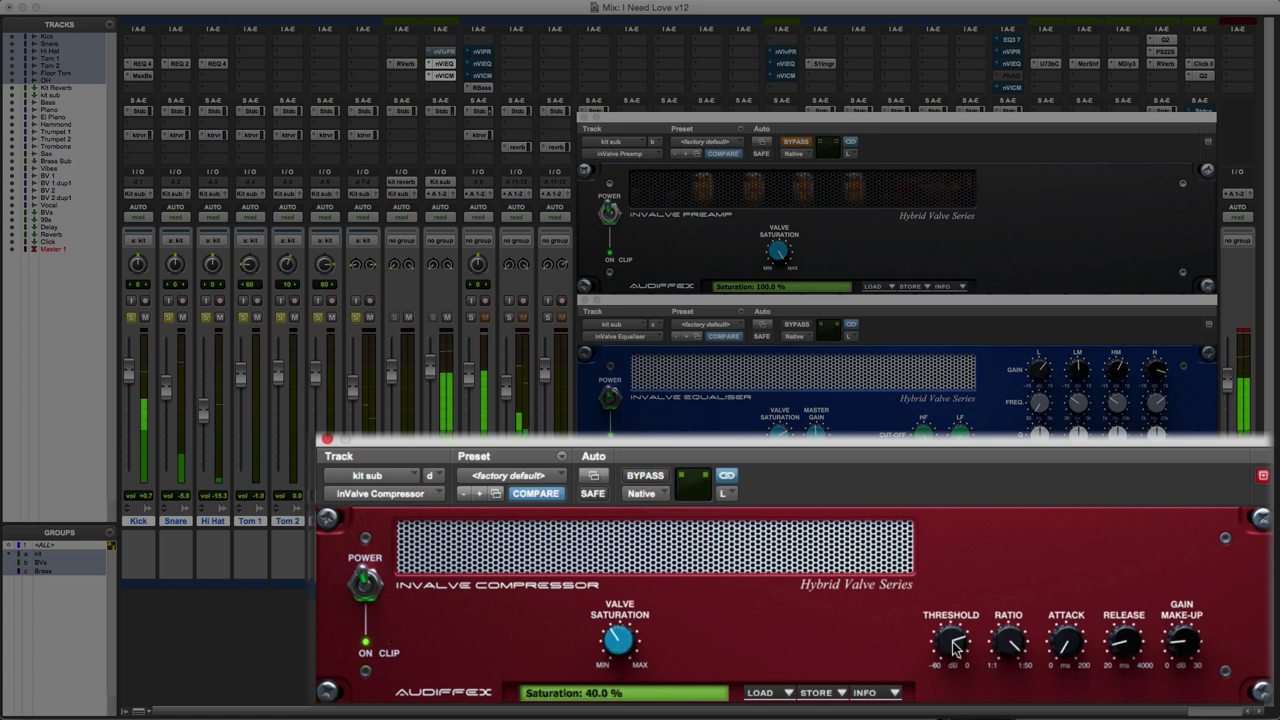
mouse_move(957, 645)
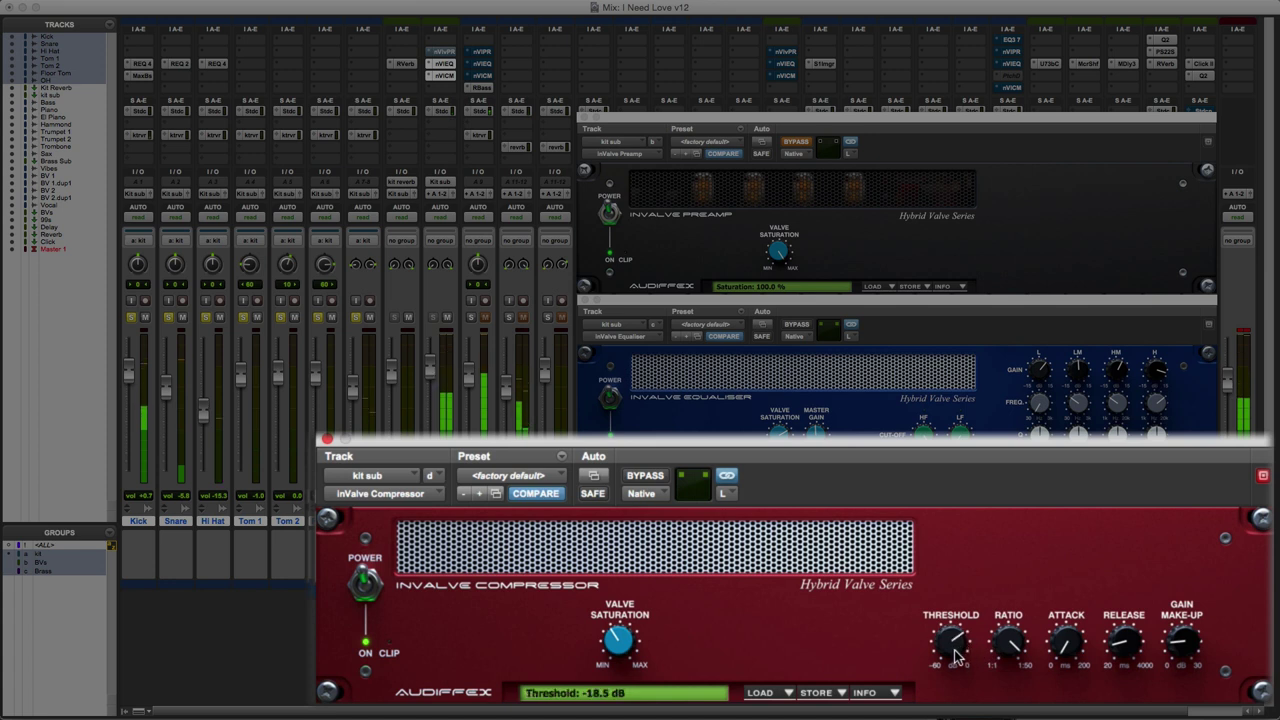
scroll(957, 655, up, 2)
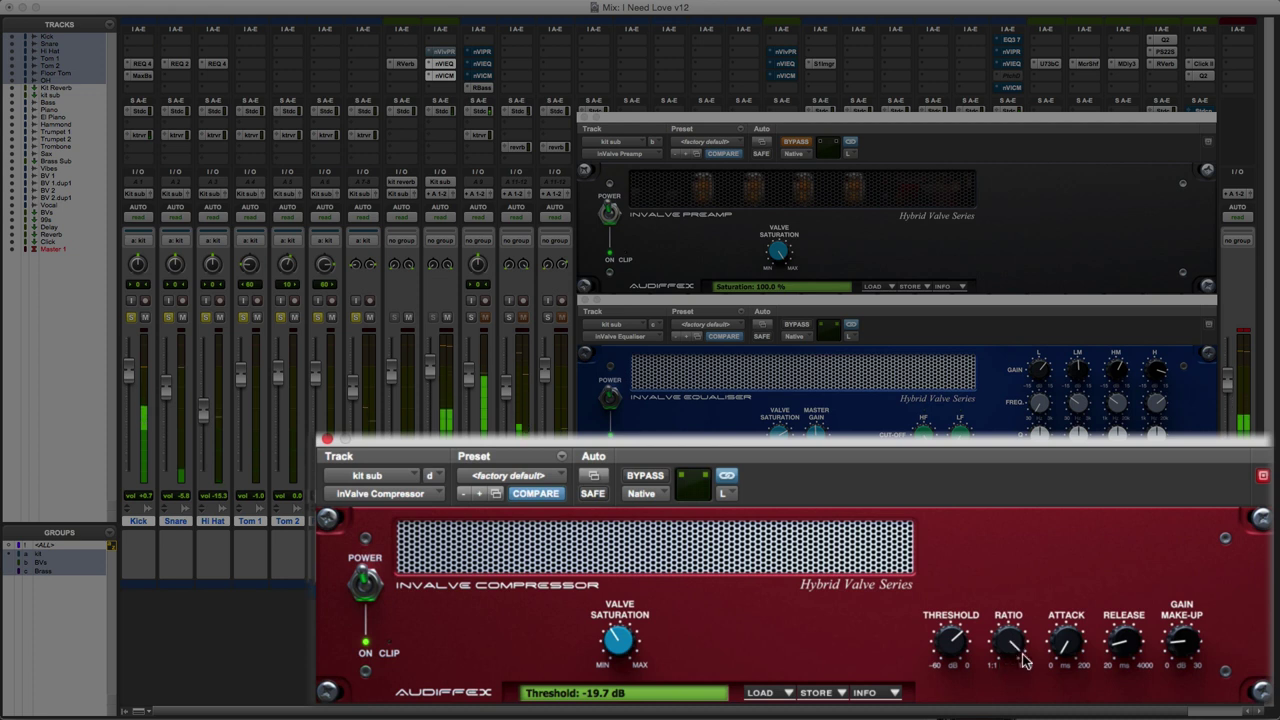
scroll(1188, 642, up, 2)
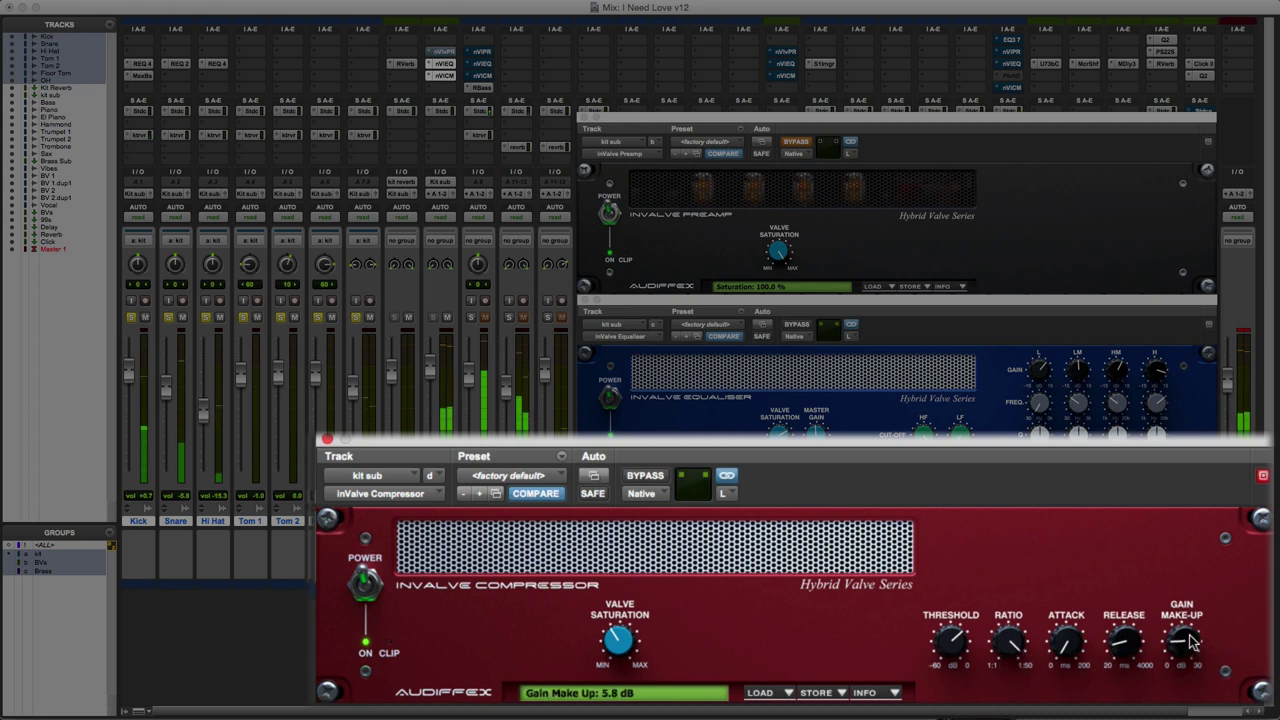
scroll(1188, 640, up, 3)
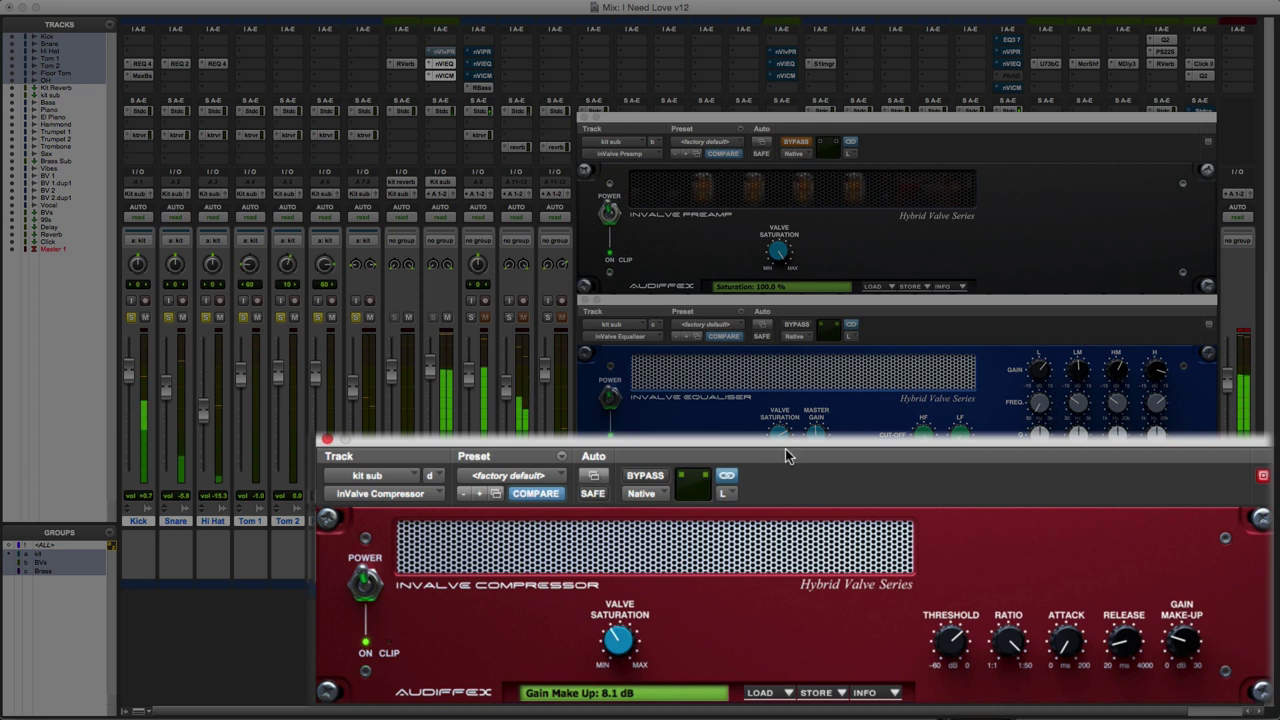
click(645, 476)
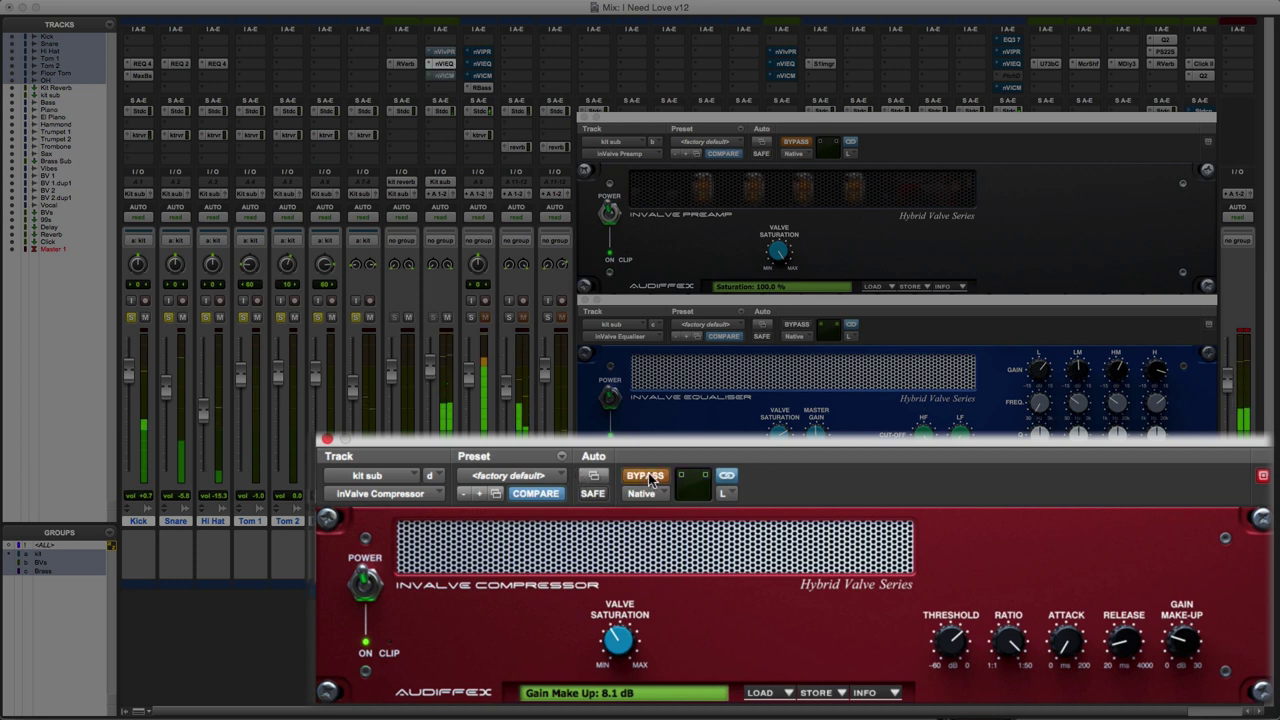
click(645, 476)
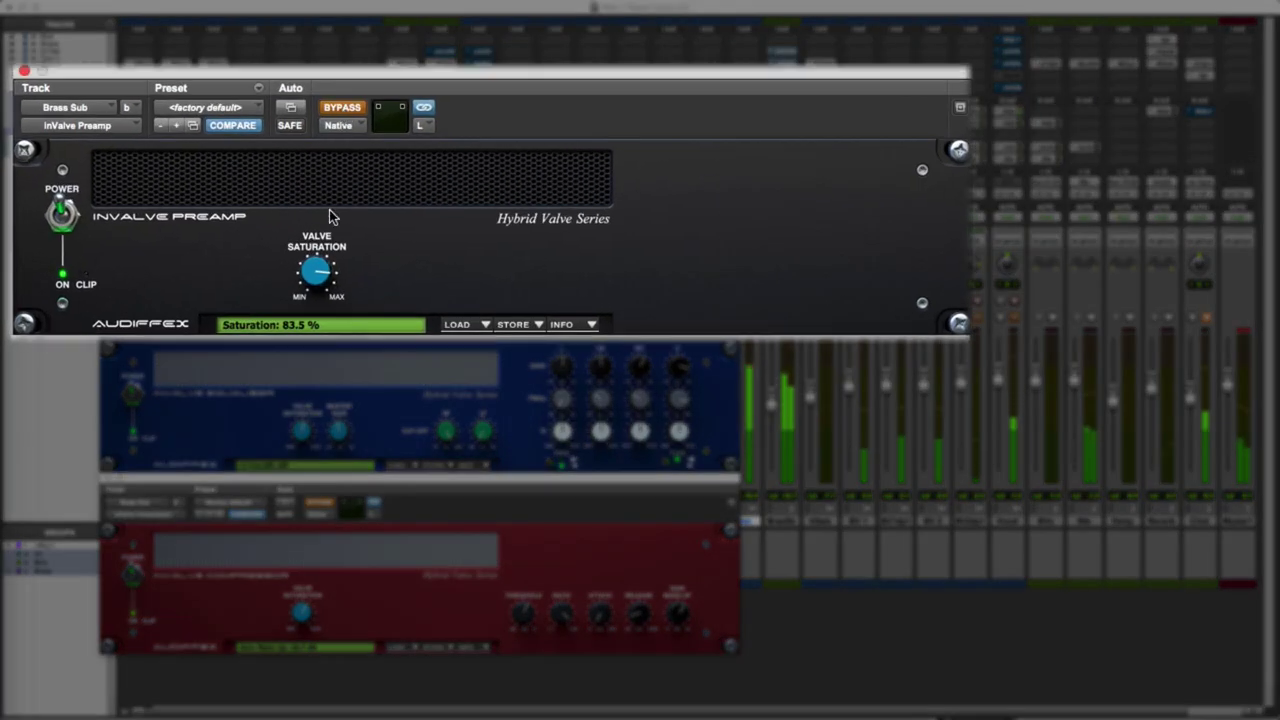
- Activate the Brass Sub preamp, raise its saturation to 92.5%, and A/B it twice against bypass
click(313, 119)
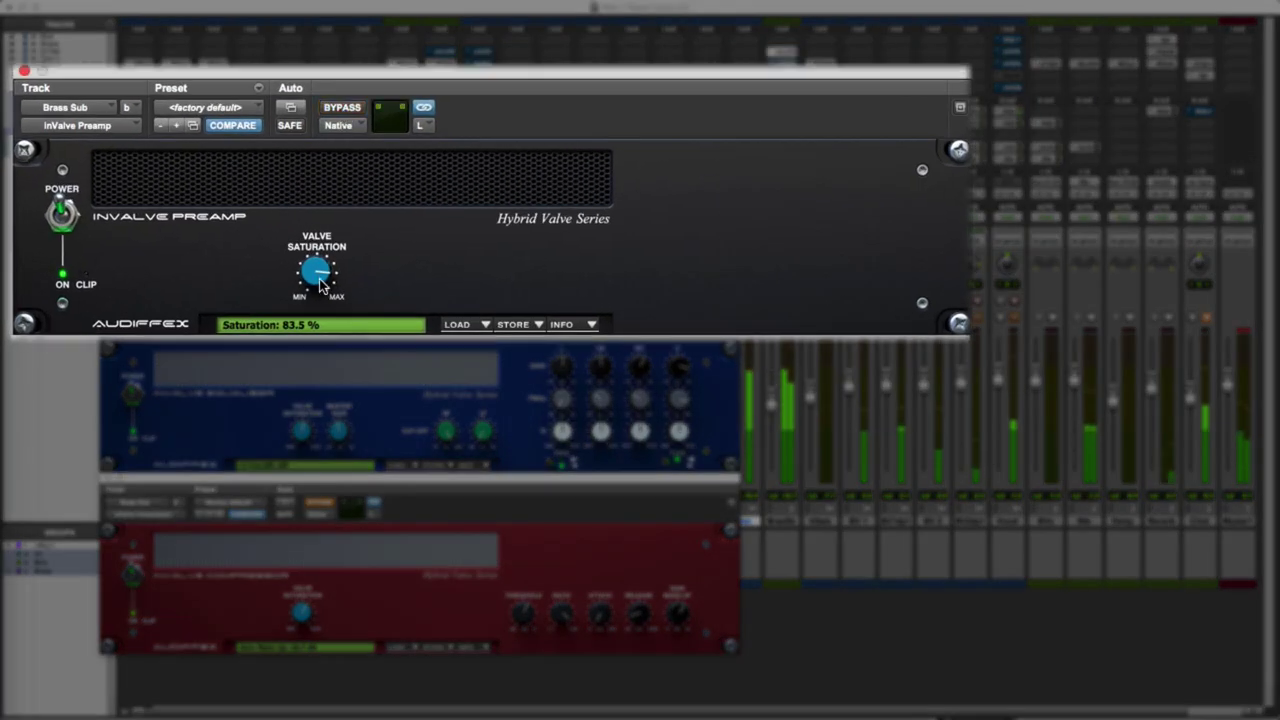
drag(318, 278, 318, 272)
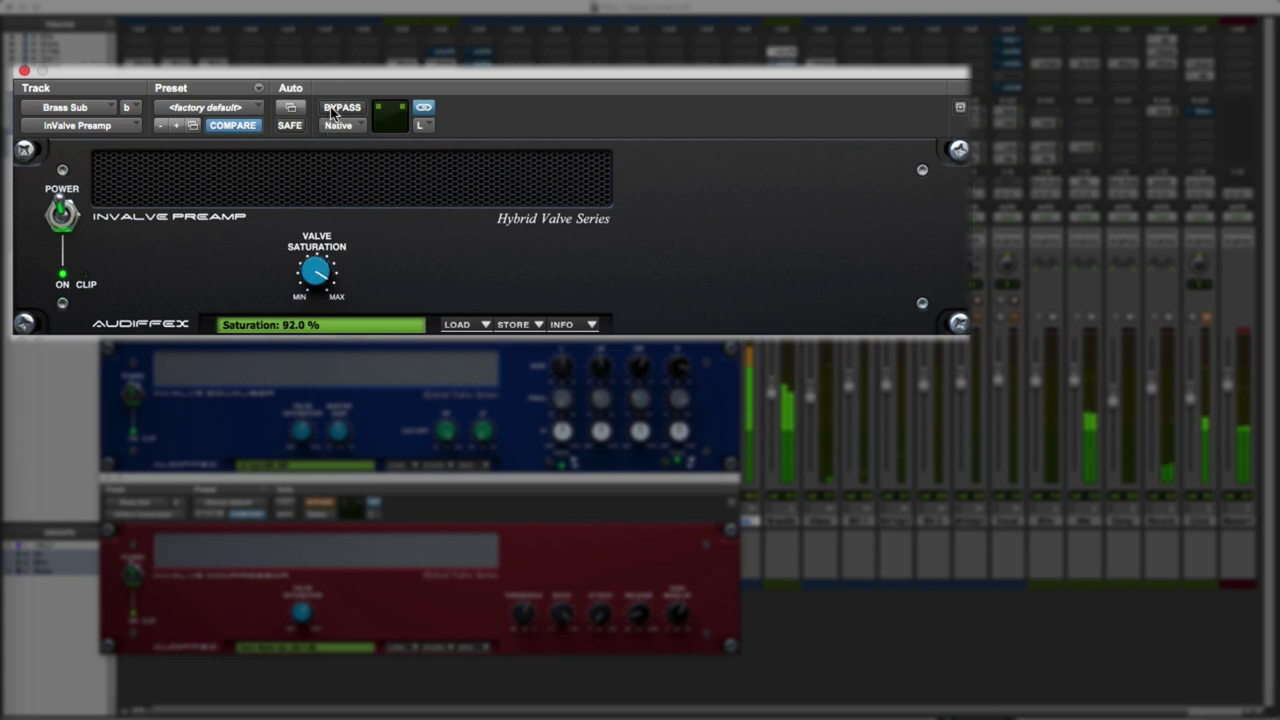
click(338, 108)
click(338, 108)
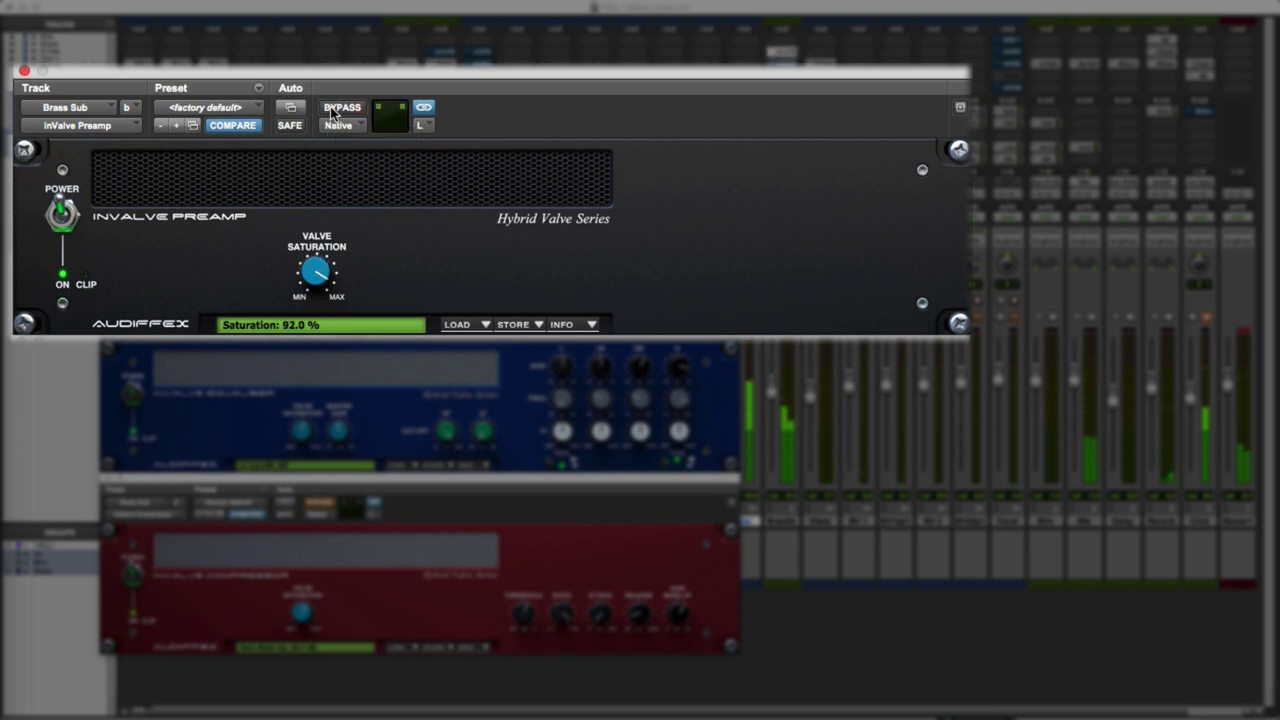
click(334, 110)
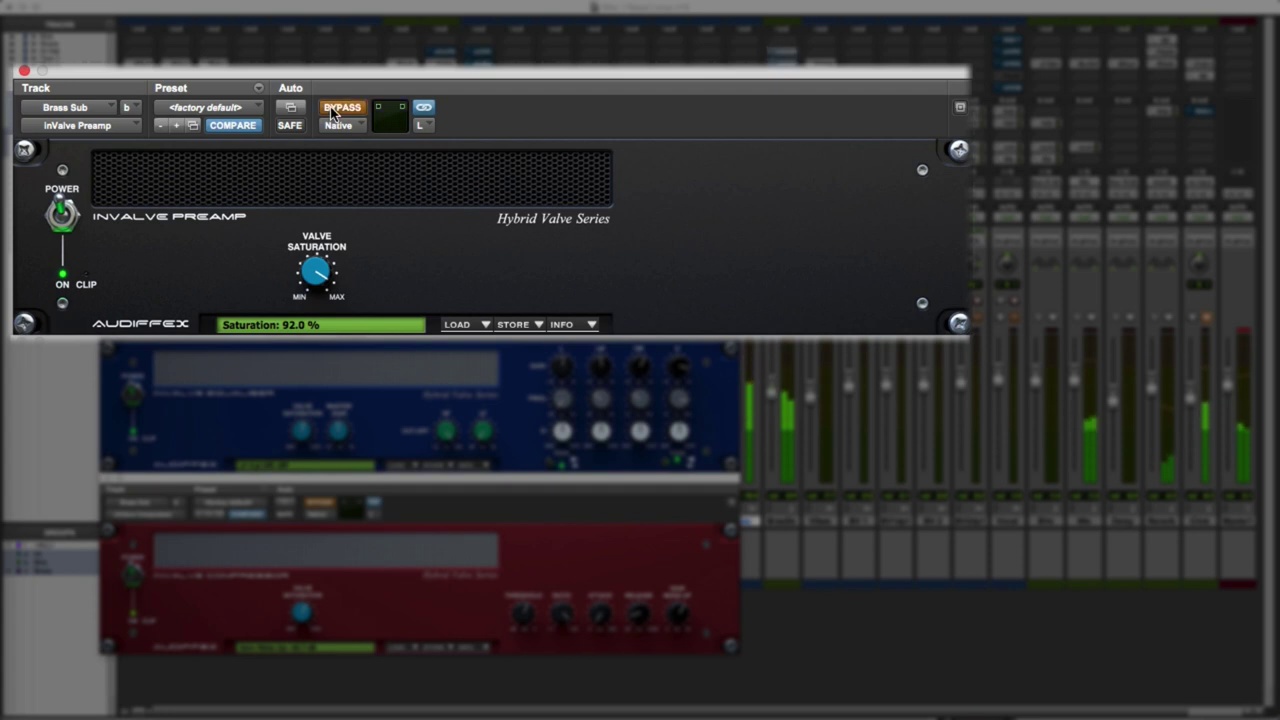
click(334, 110)
- Push the Brass Sub preamp saturation to 100%, compare with bypass, then lower it again
drag(317, 274, 315, 248)
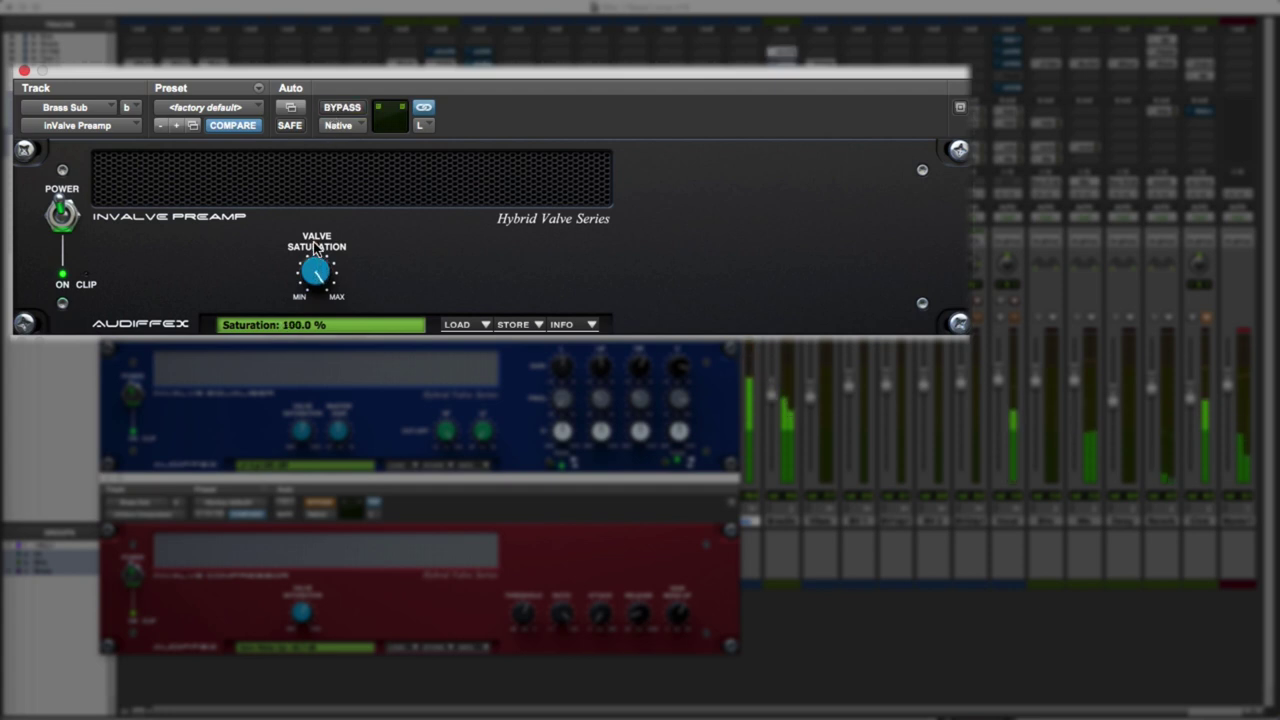
click(338, 113)
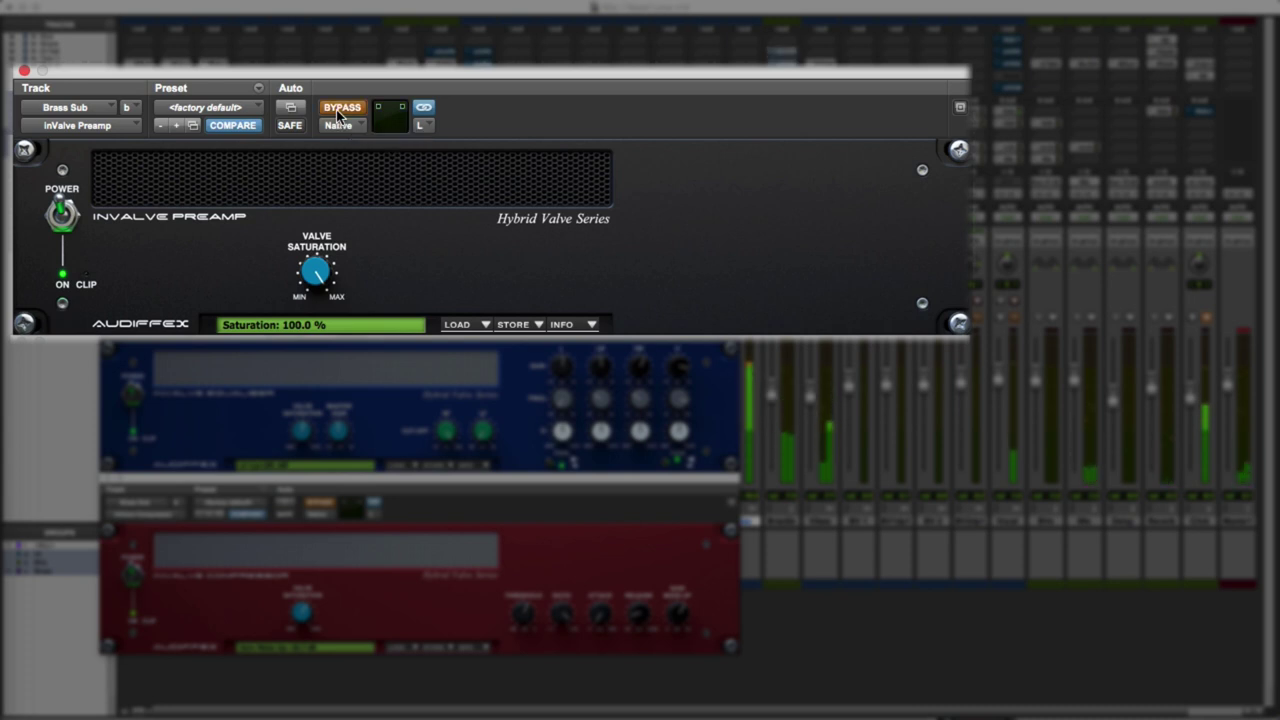
click(338, 113)
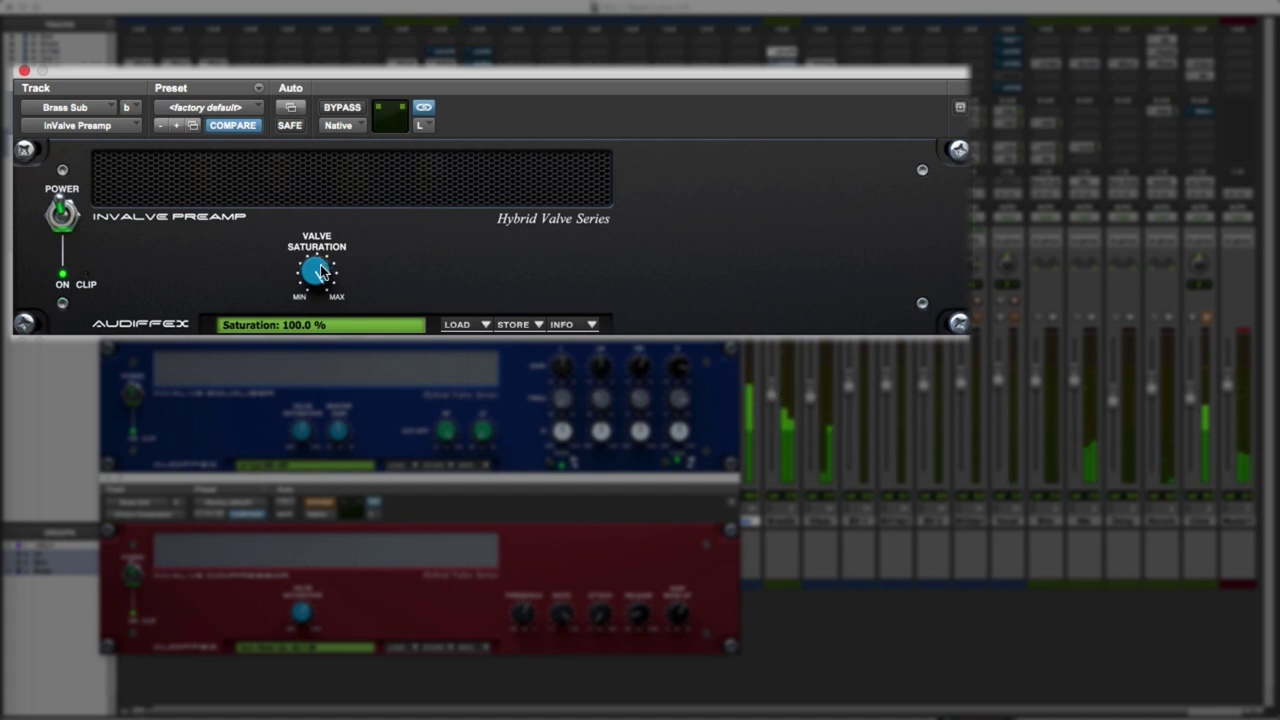
mouse_move(320, 270)
mouse_down()
mouse_move(319, 297)
mouse_move(304, 272)
mouse_up()
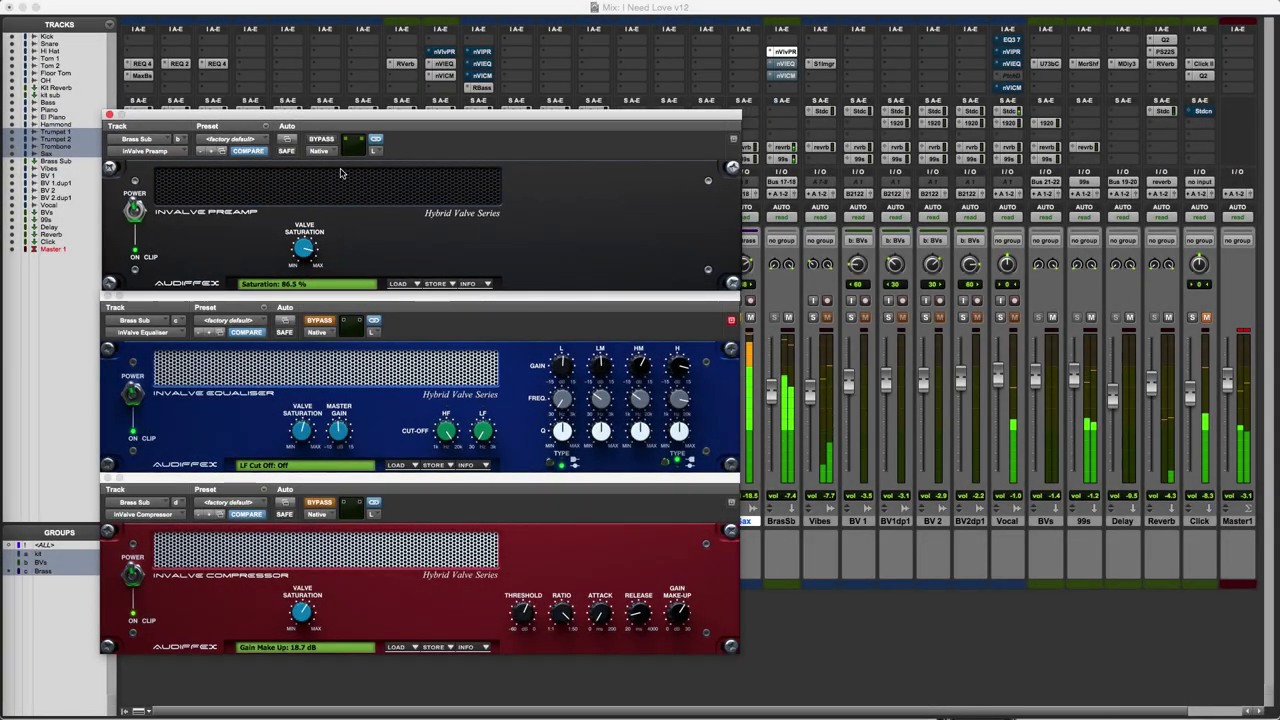
- Re-enable the Brass Sub Equaliser, lower its high-band frequency, and raise valve saturation to about 90%
click(319, 321)
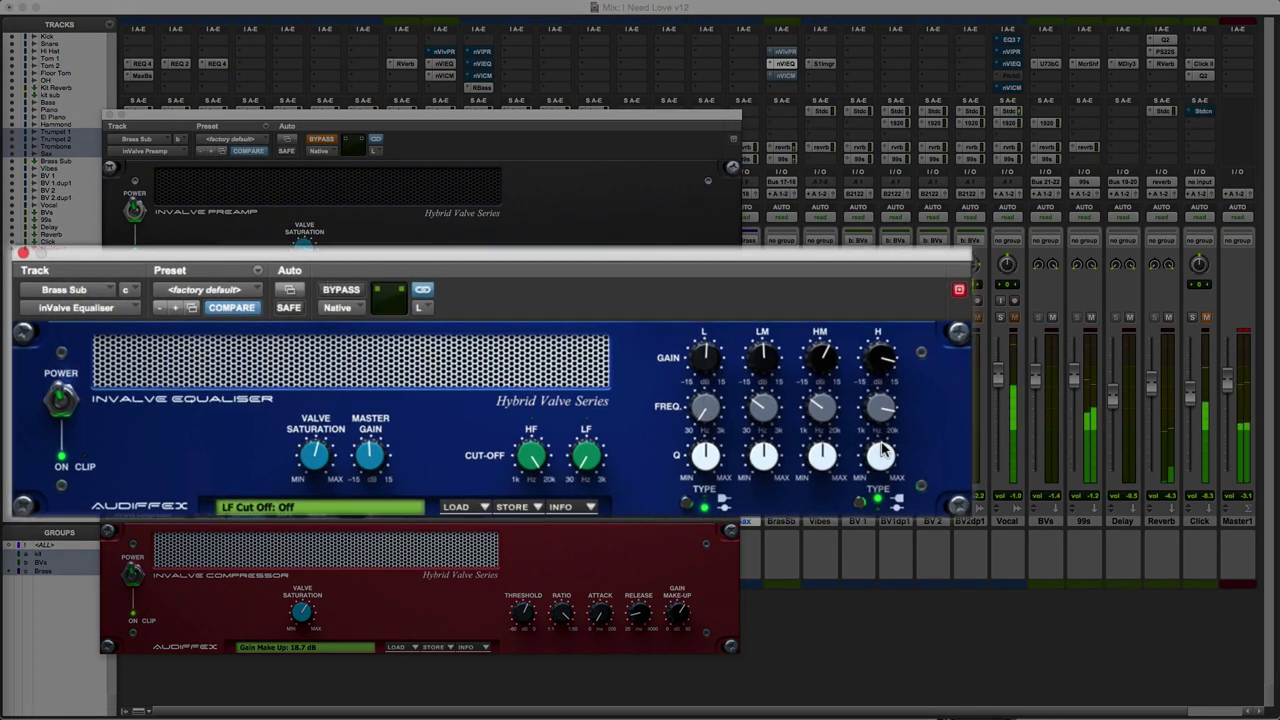
click(884, 424)
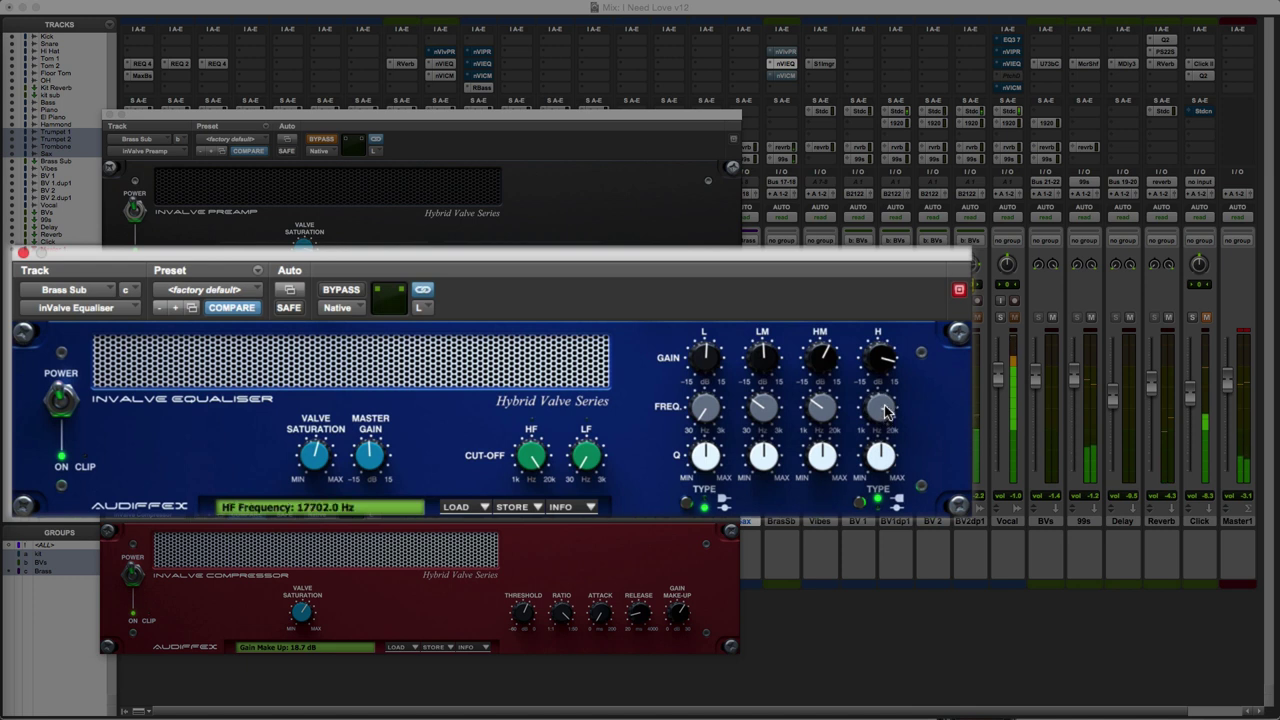
drag(883, 422, 881, 447)
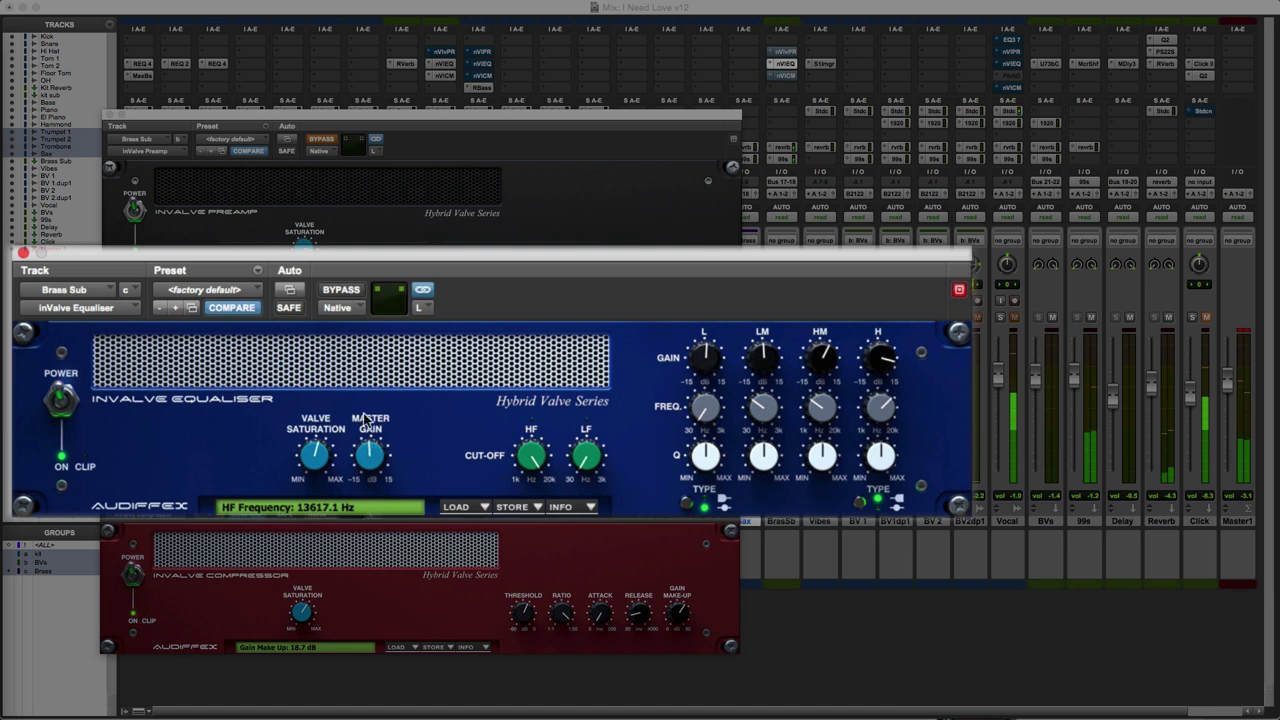
click(314, 452)
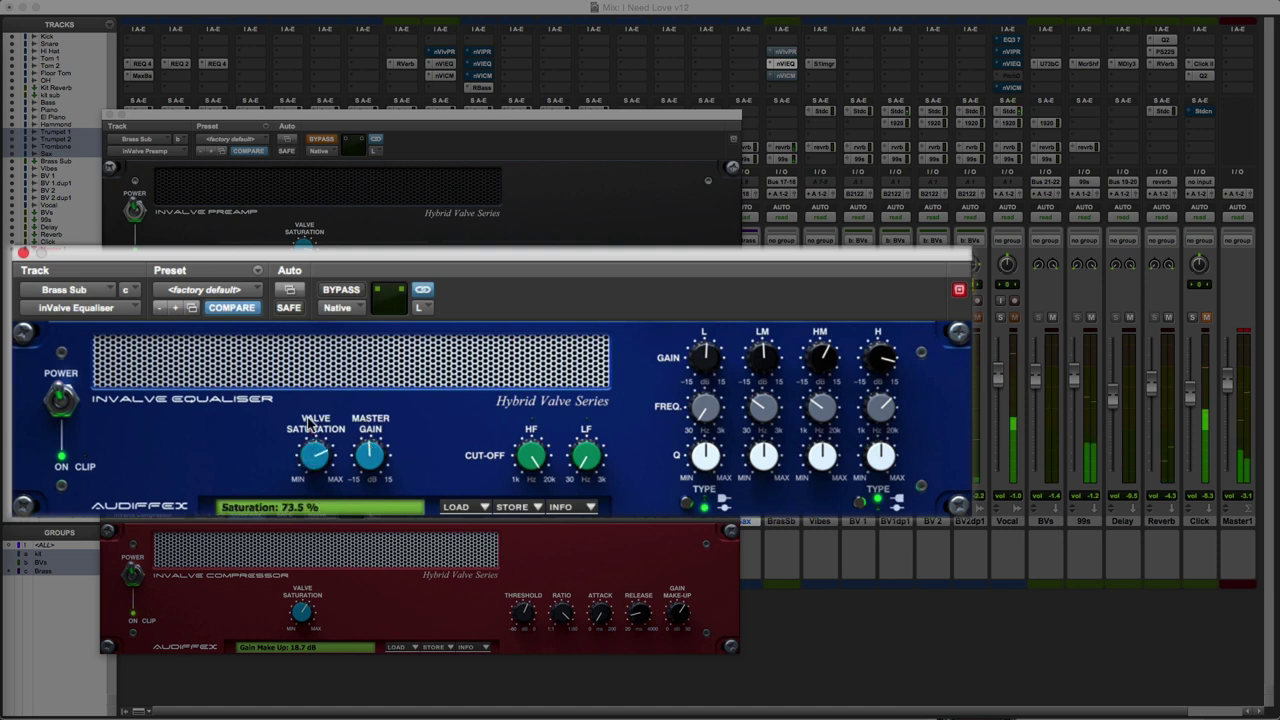
drag(310, 420, 310, 390)
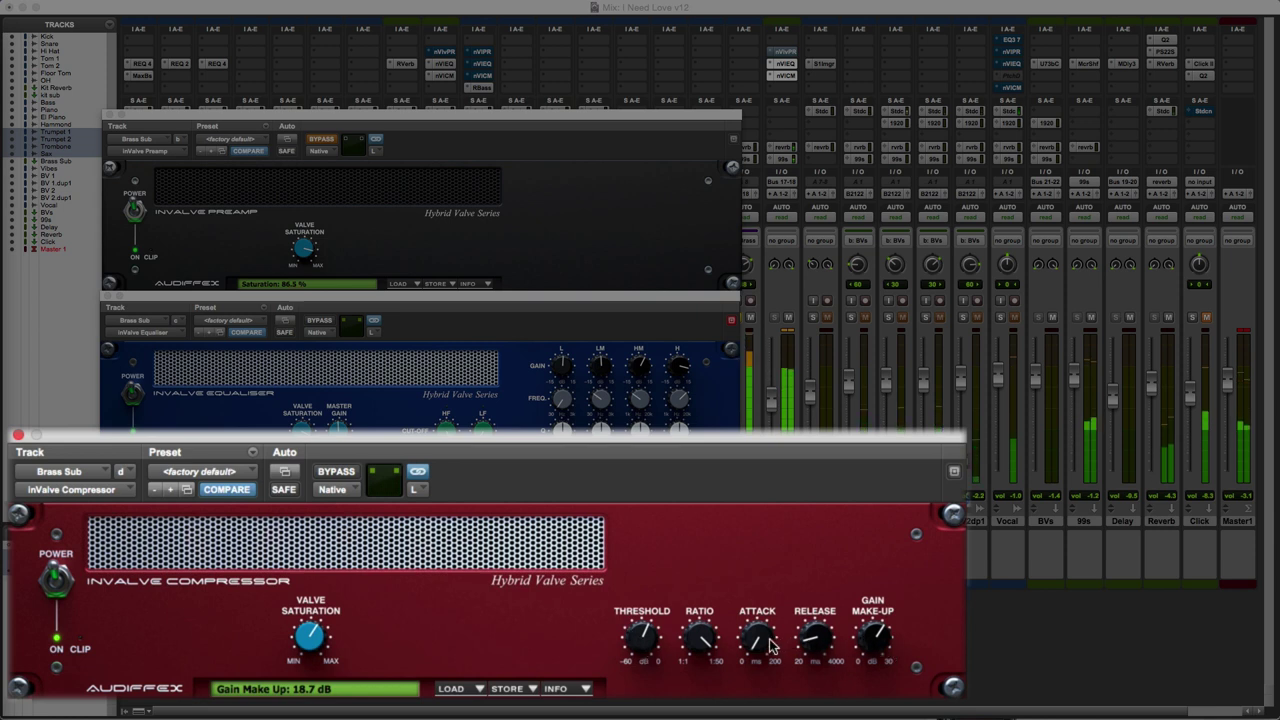
- Set the Brass Sub compressor attack to about 17 ms and make-up gain to about 15.6 dB
drag(760, 645, 756, 636)
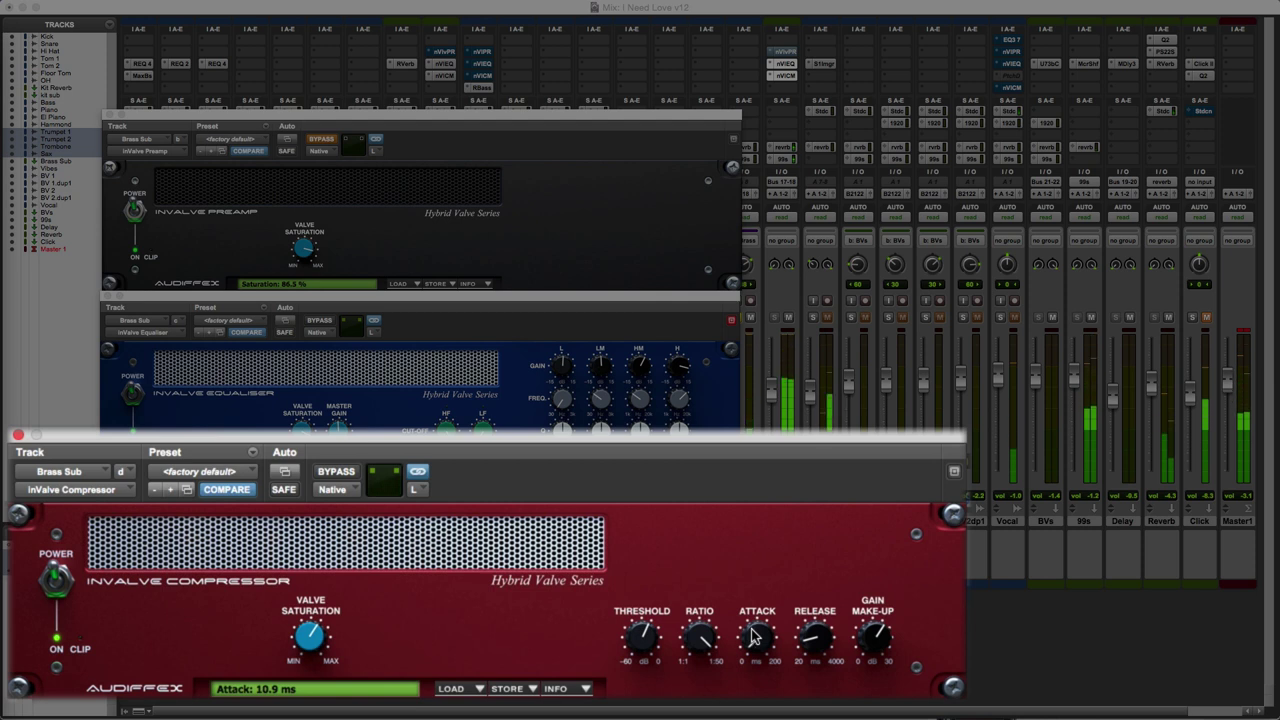
drag(876, 636, 873, 652)
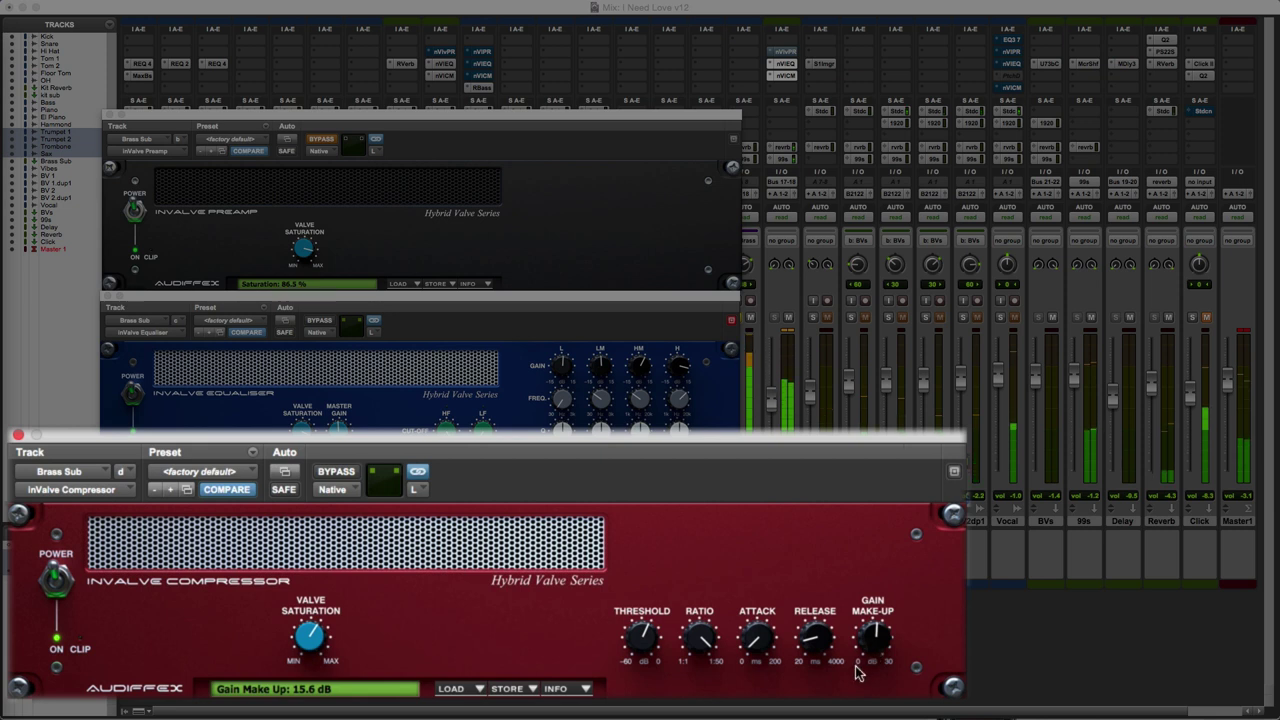
mouse_move(758, 655)
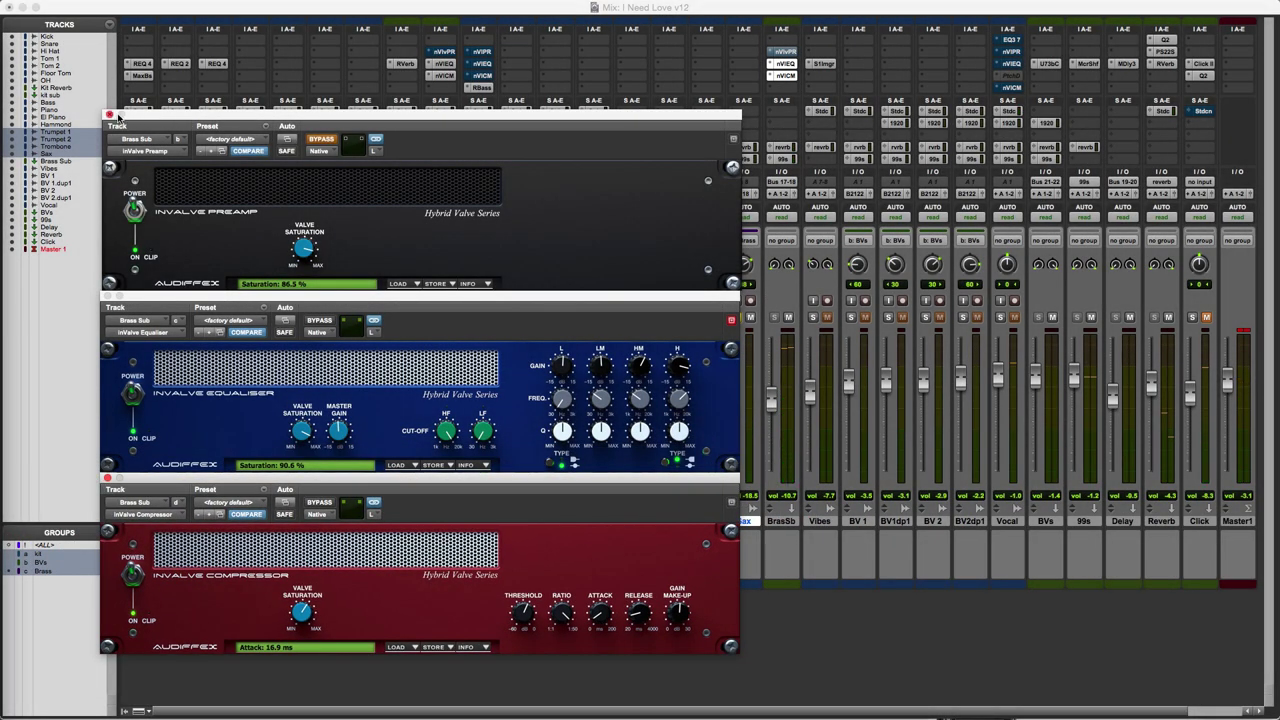
- Close the Brass Sub preamp and equaliser windows and start playback to hear the vocal
click(109, 115)
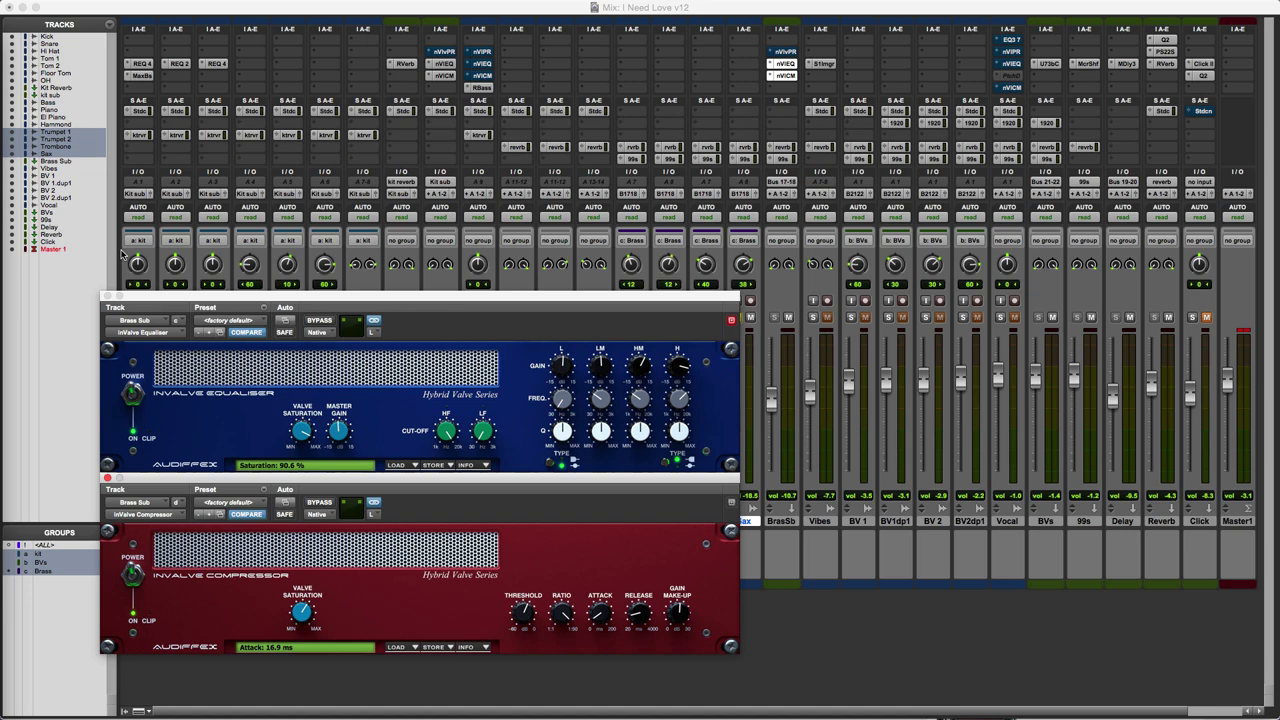
click(107, 297)
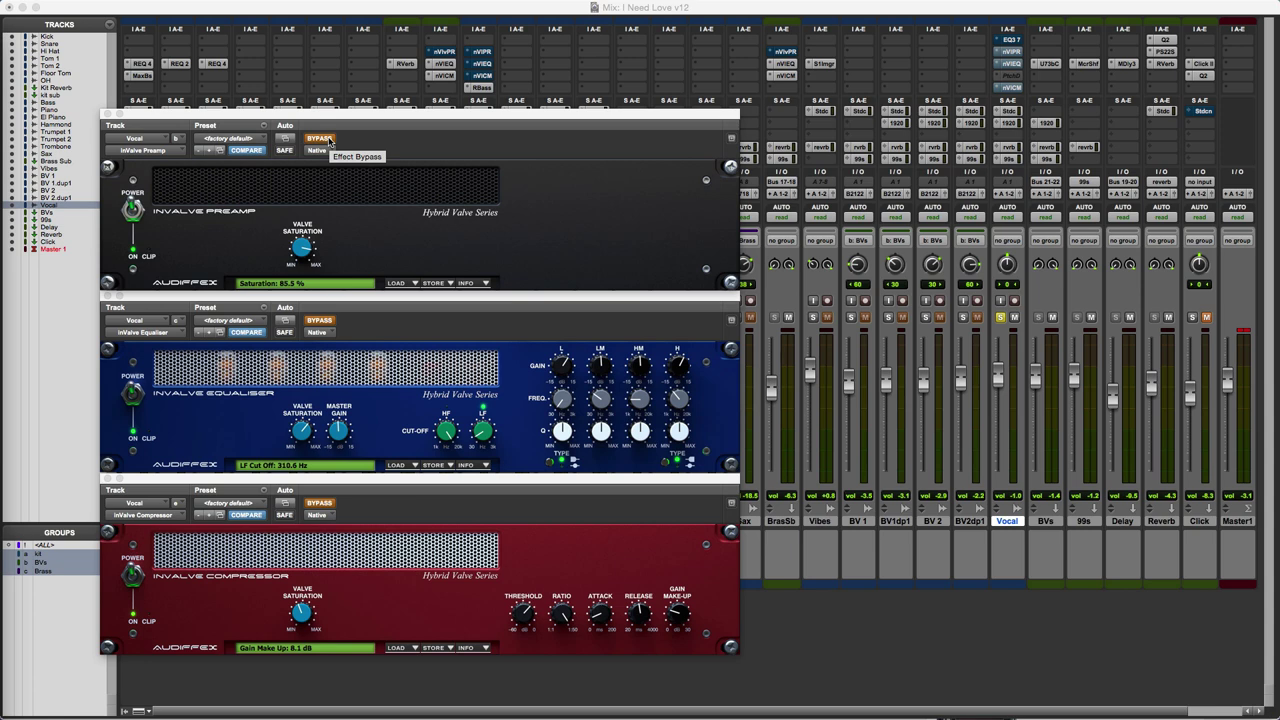
key(space)
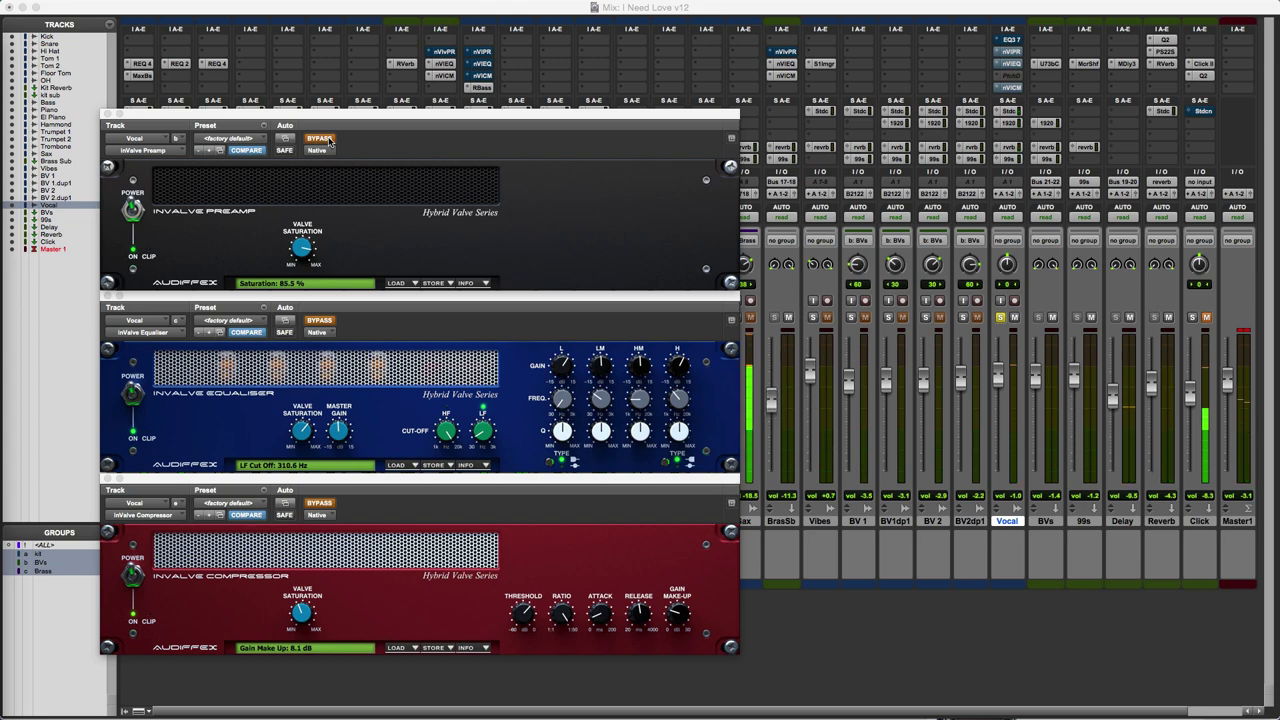
- Enable the Vocal preamp, set its saturation to 90%, A/B it, and leave it bypassed
click(329, 141)
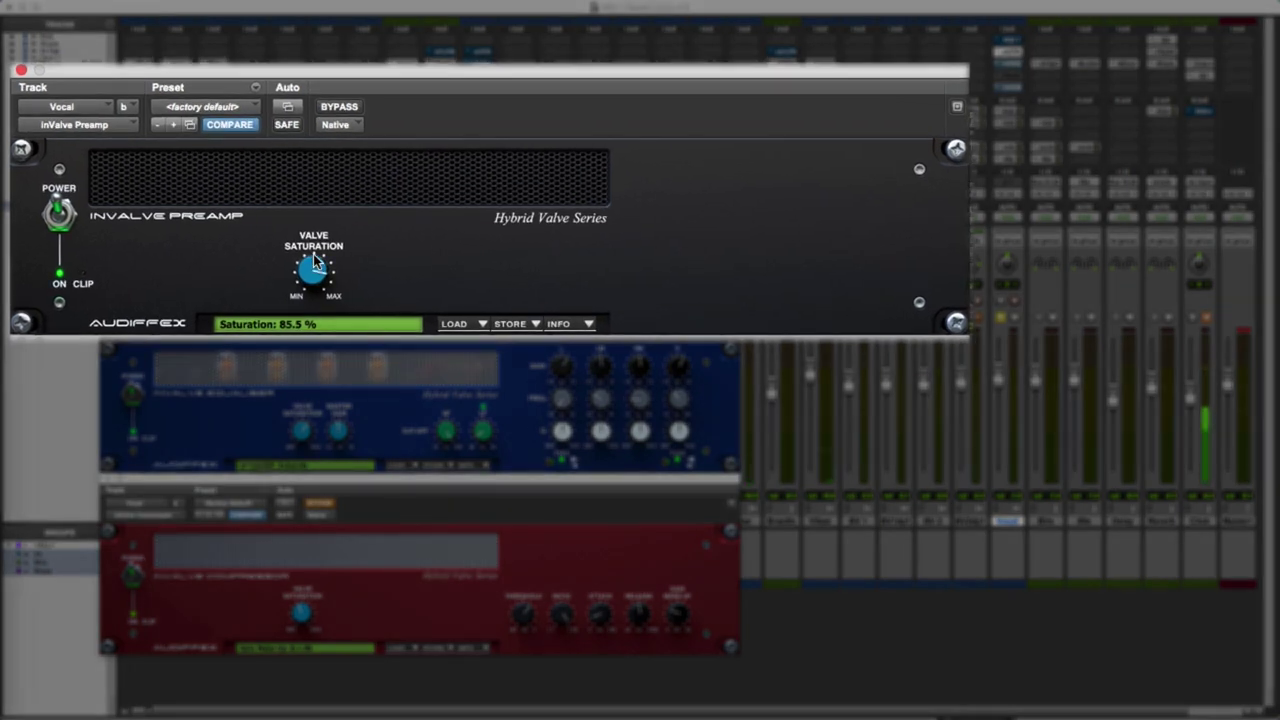
drag(315, 262, 311, 245)
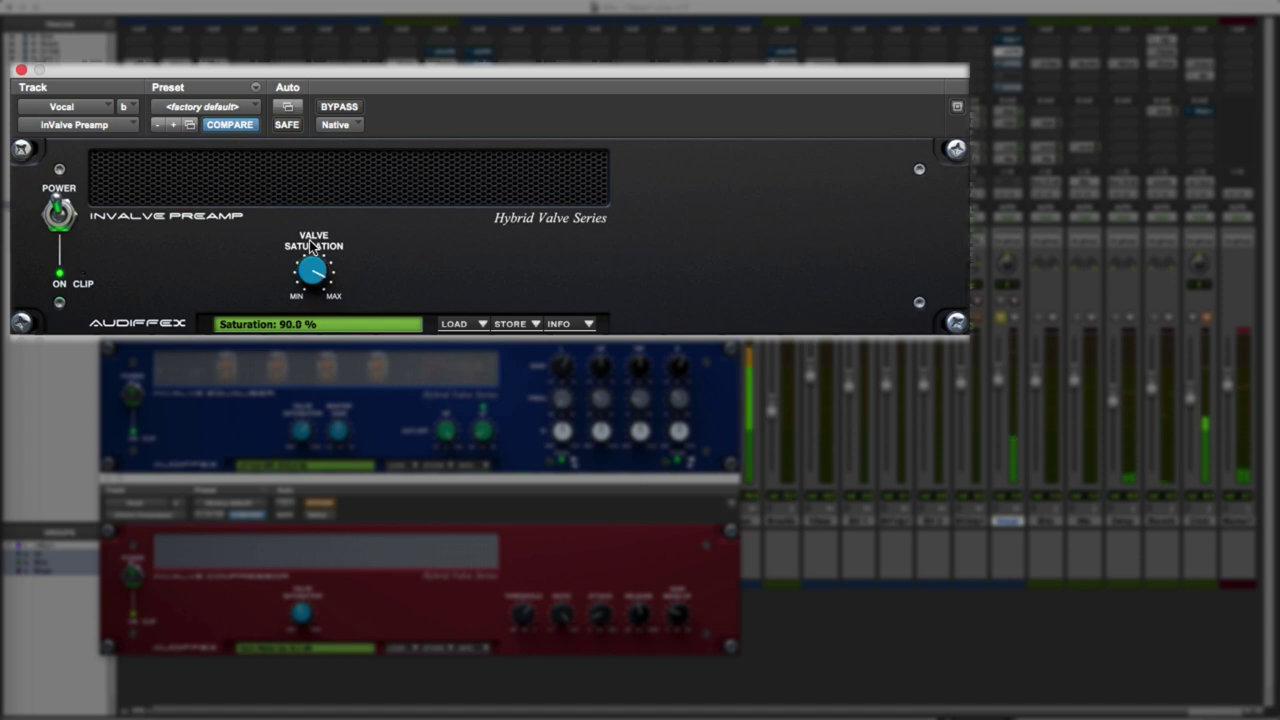
click(338, 107)
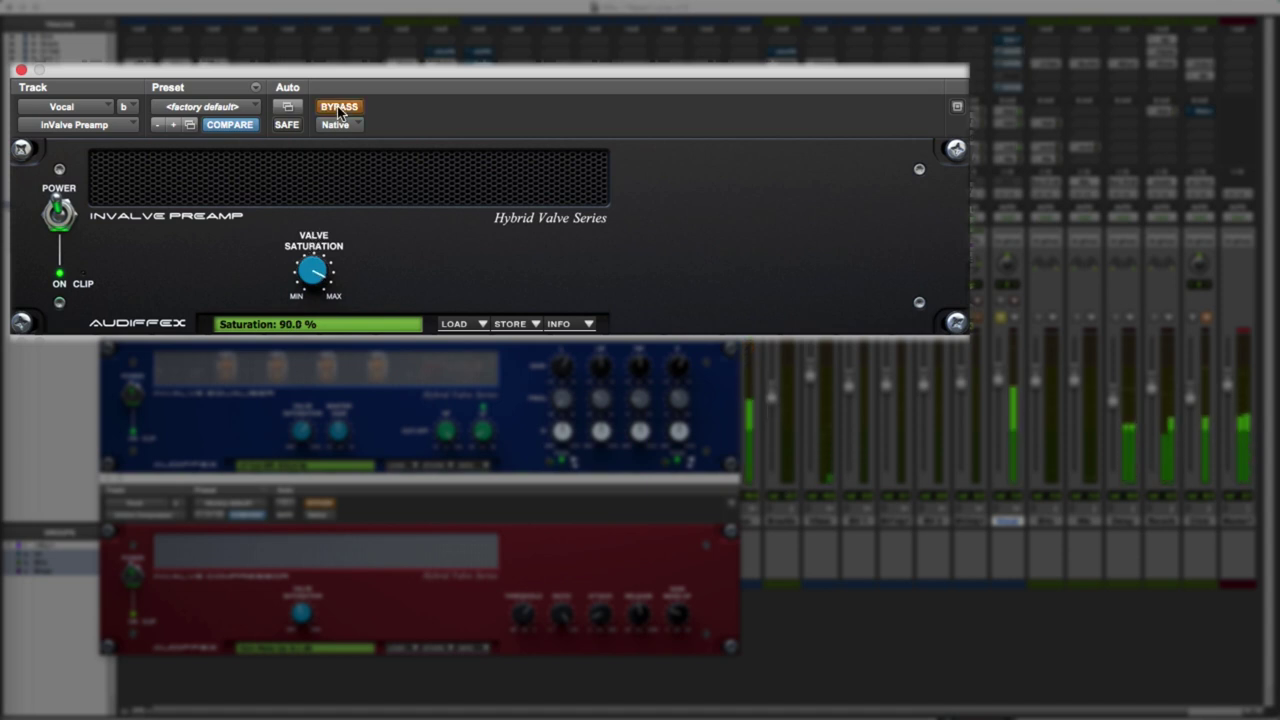
click(338, 107)
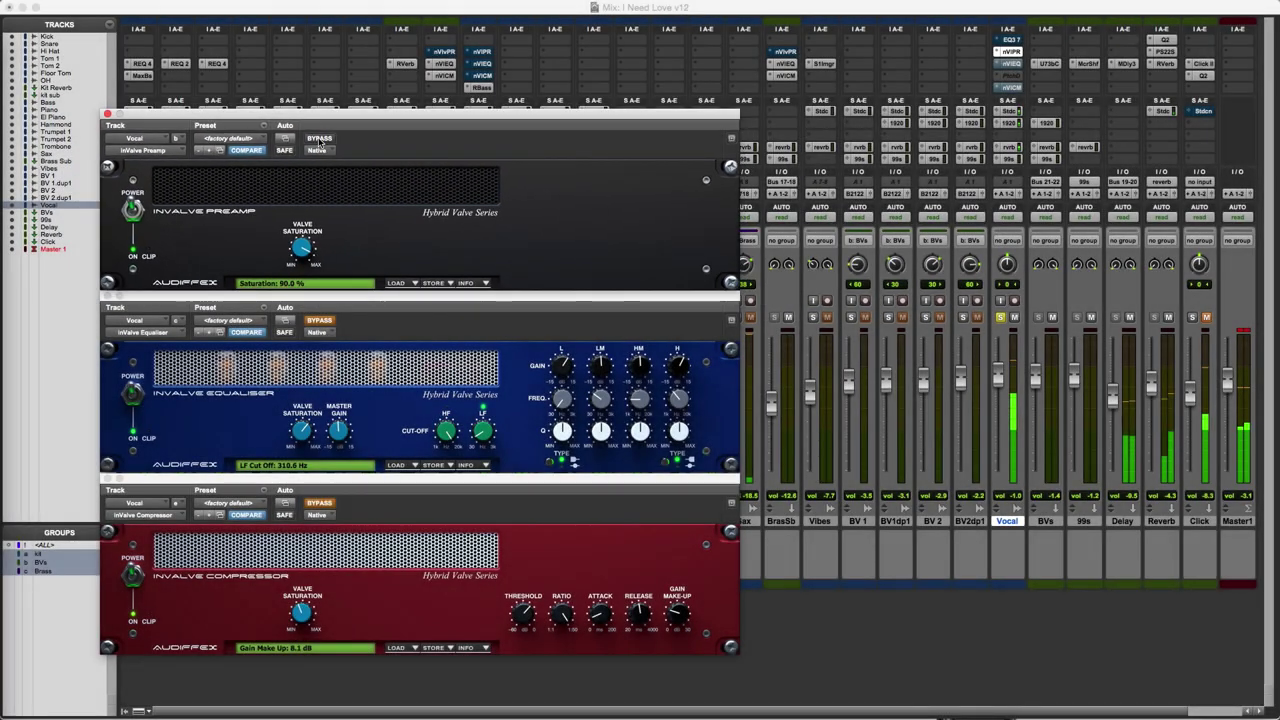
click(320, 141)
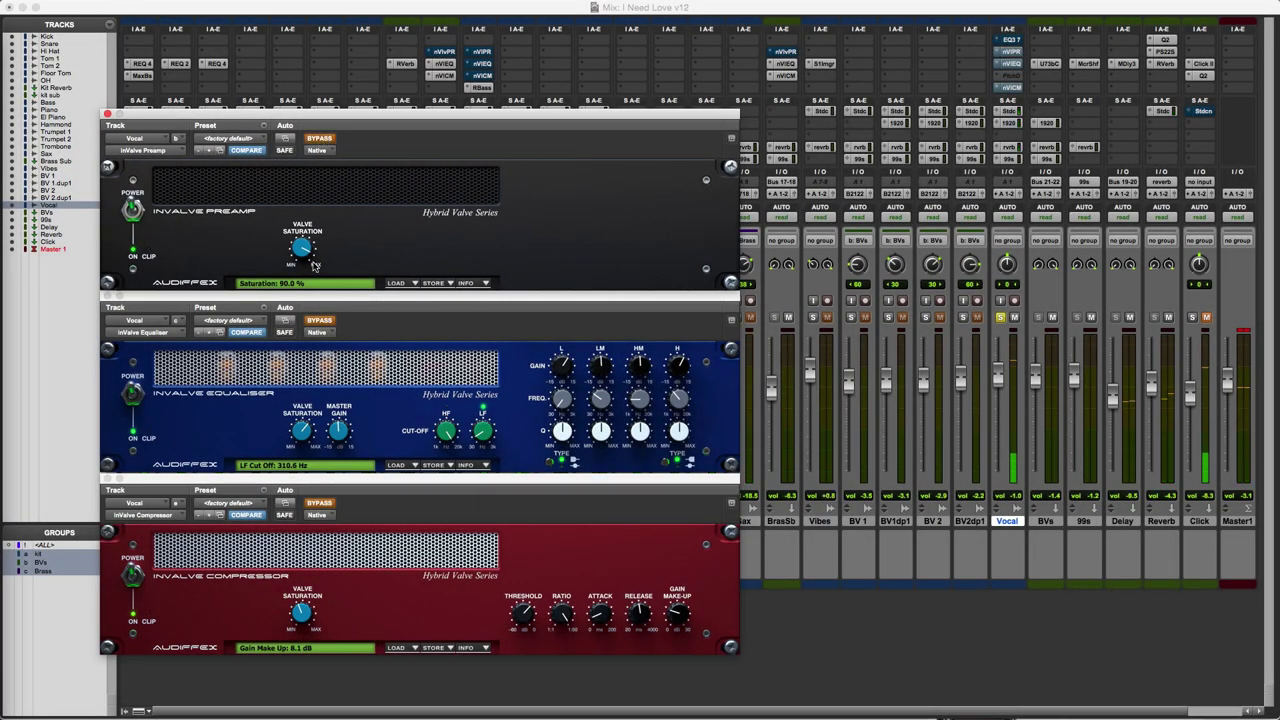
- Enable the Vocal equaliser and boost its high band about 8 dB near 11 kHz
click(318, 320)
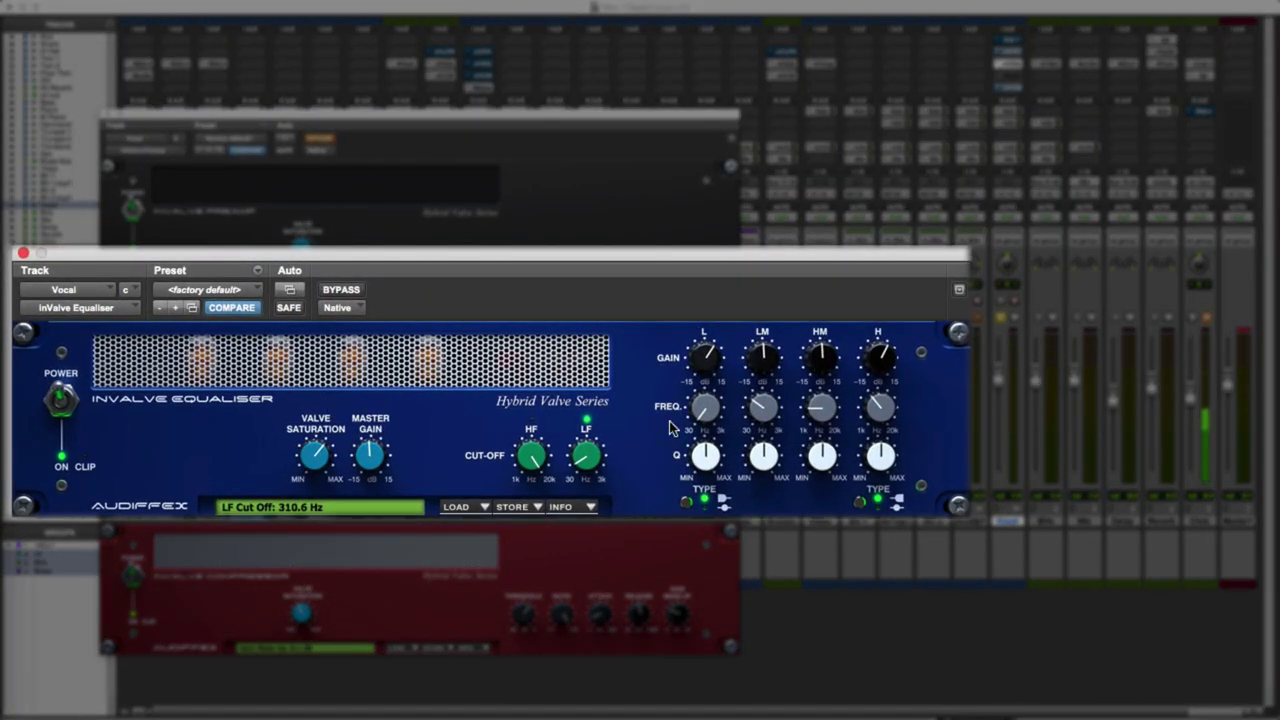
click(883, 367)
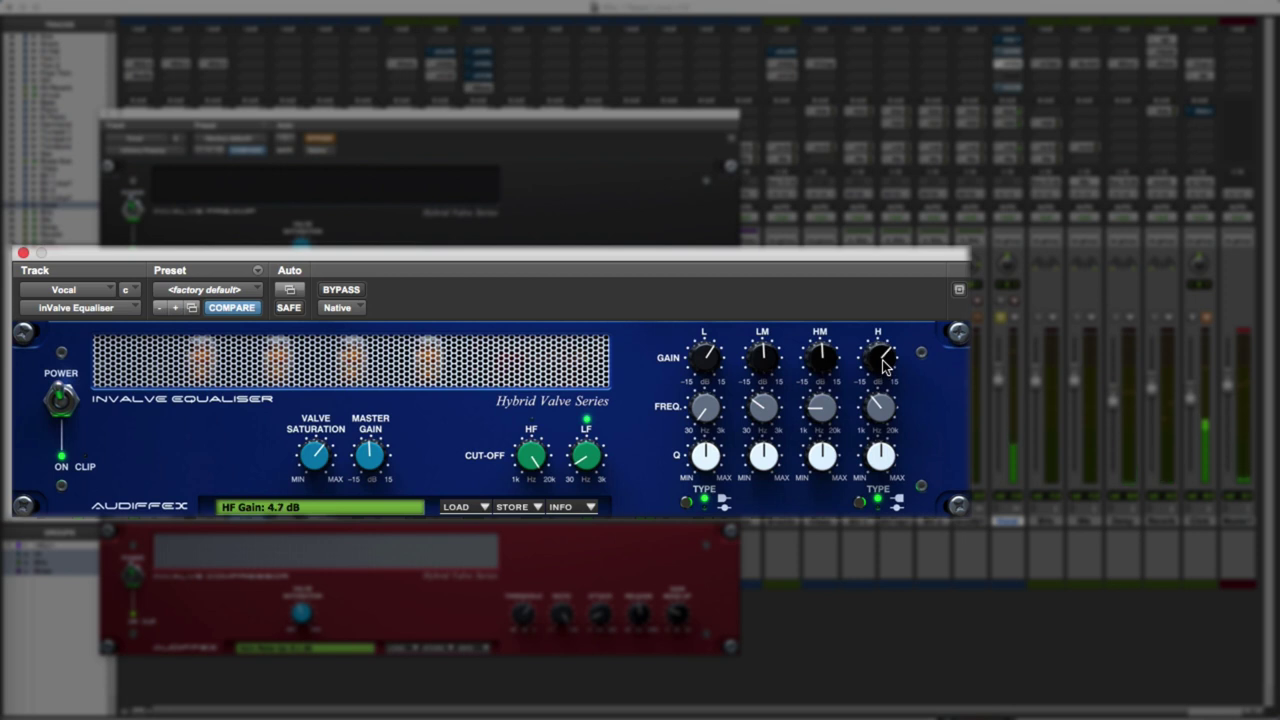
drag(883, 414, 885, 411)
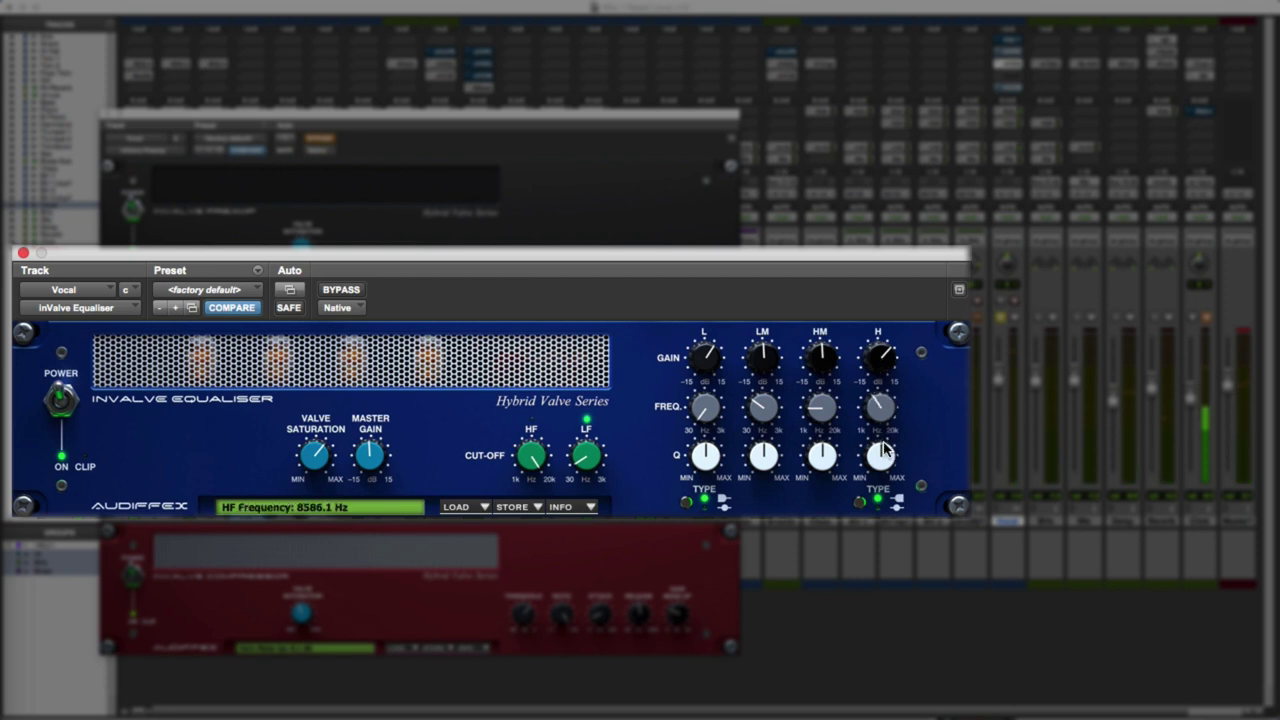
drag(880, 356, 879, 338)
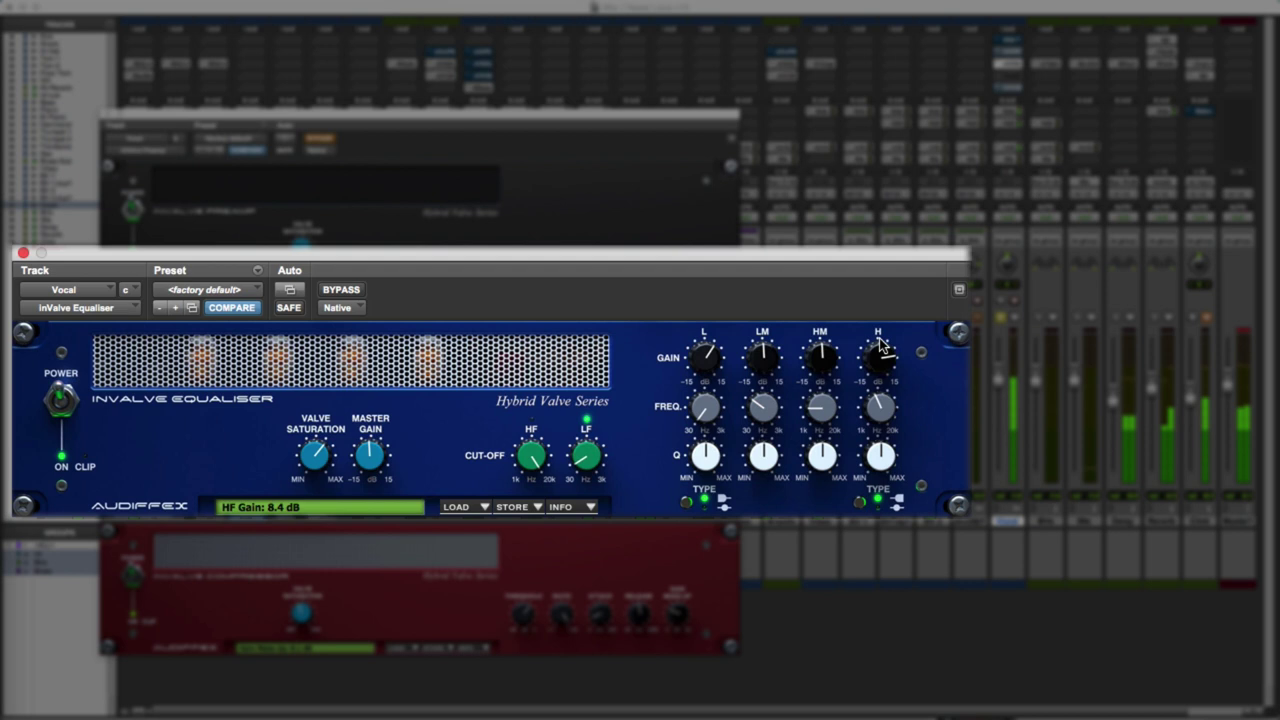
drag(880, 409, 880, 392)
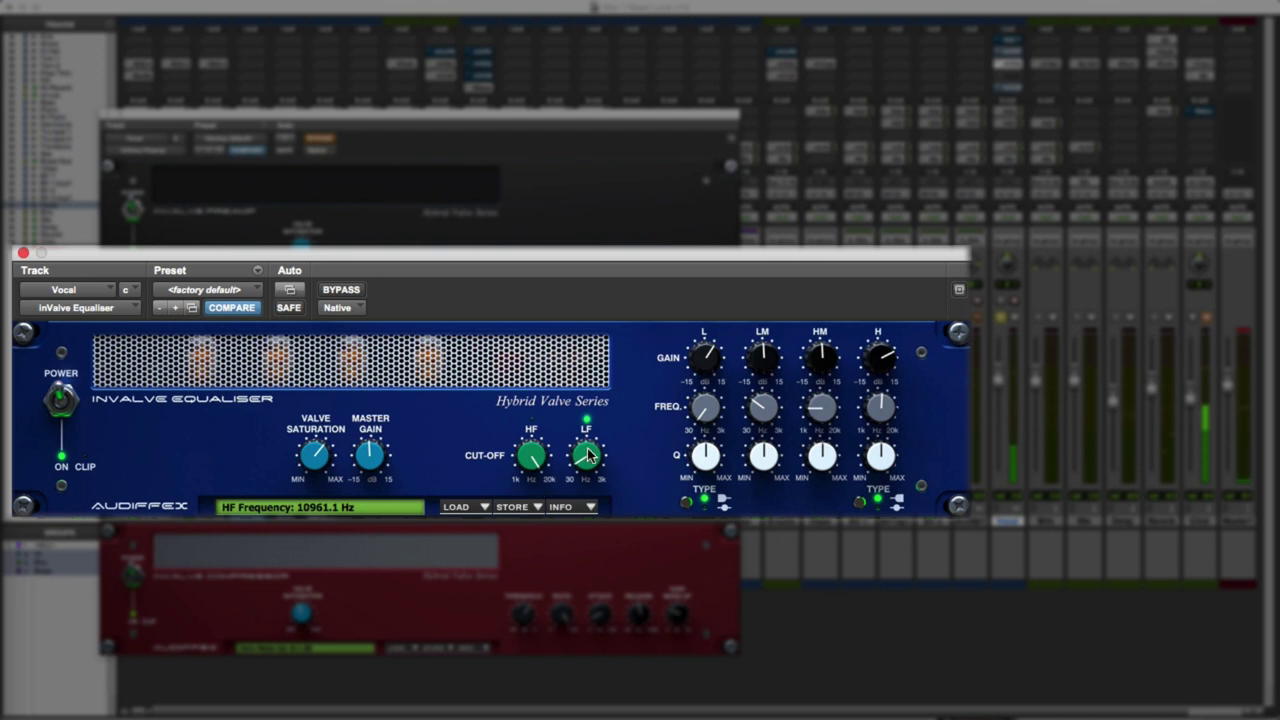
- Raise the Vocal EQ low cut-off to 356.4 Hz and switch the low band to Peak
mouse_move(587, 452)
mouse_down()
mouse_move(585, 412)
mouse_move(584, 455)
mouse_up()
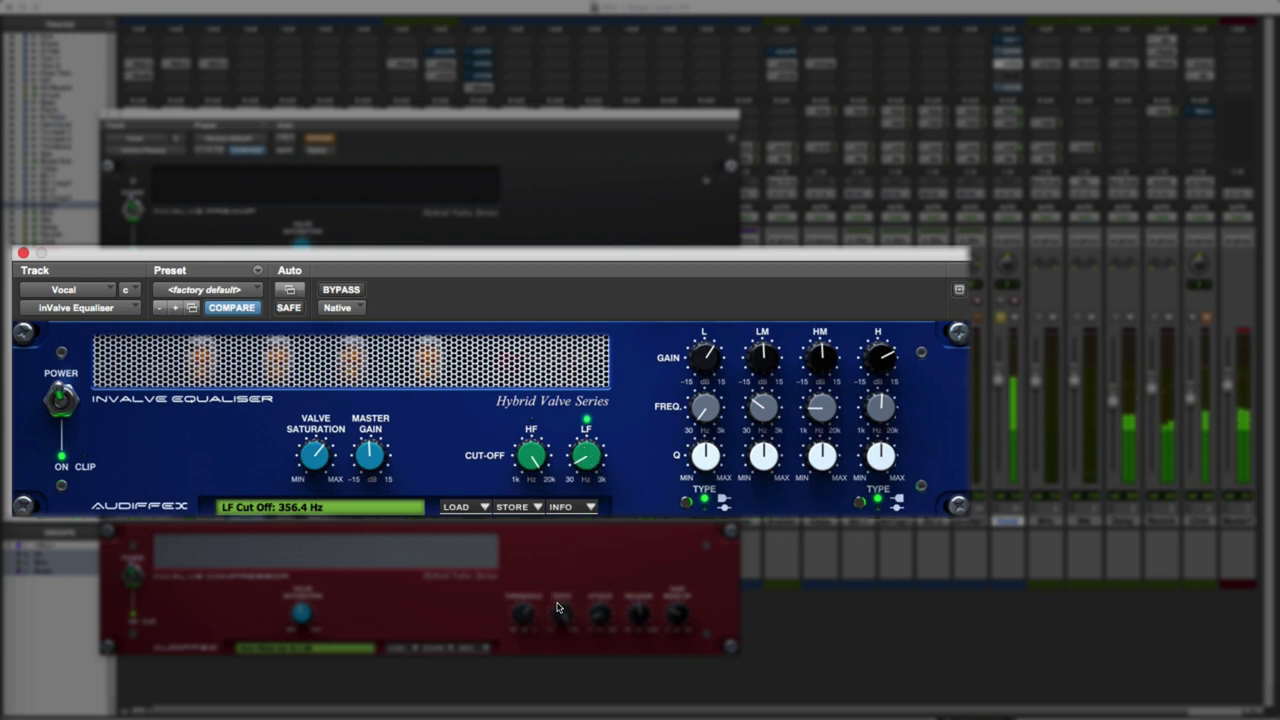
click(689, 504)
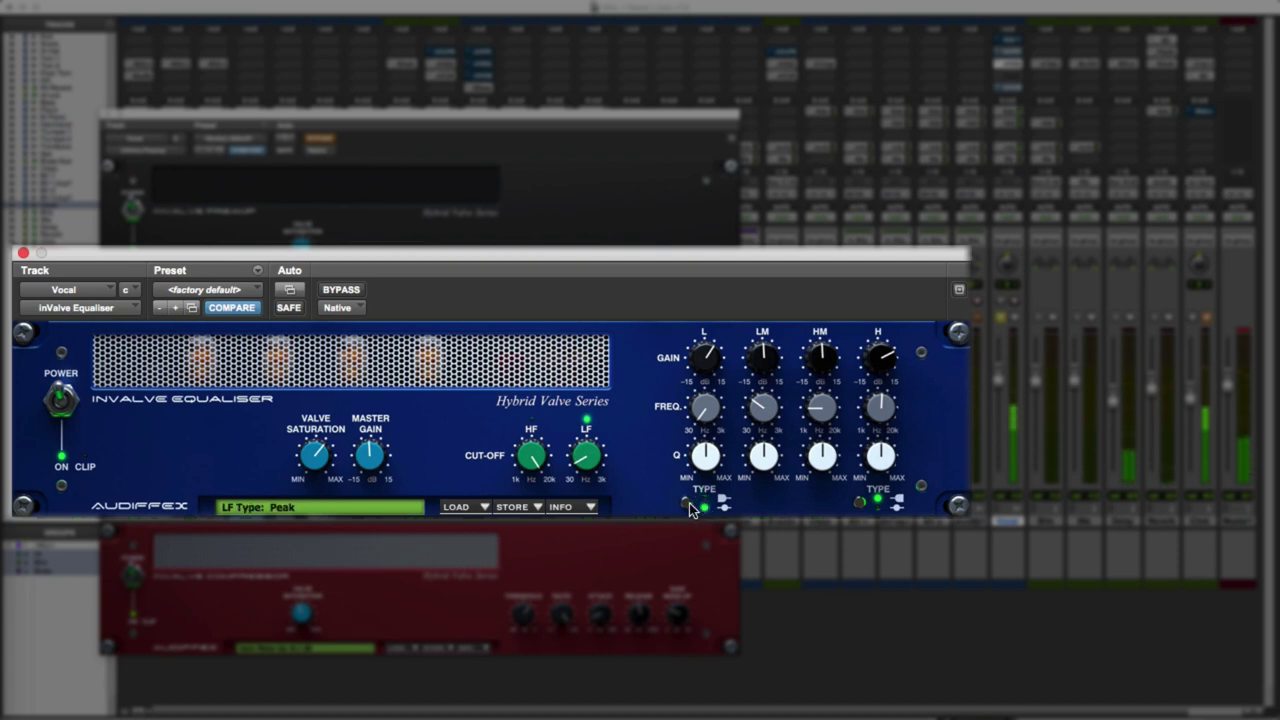
mouse_move(710, 360)
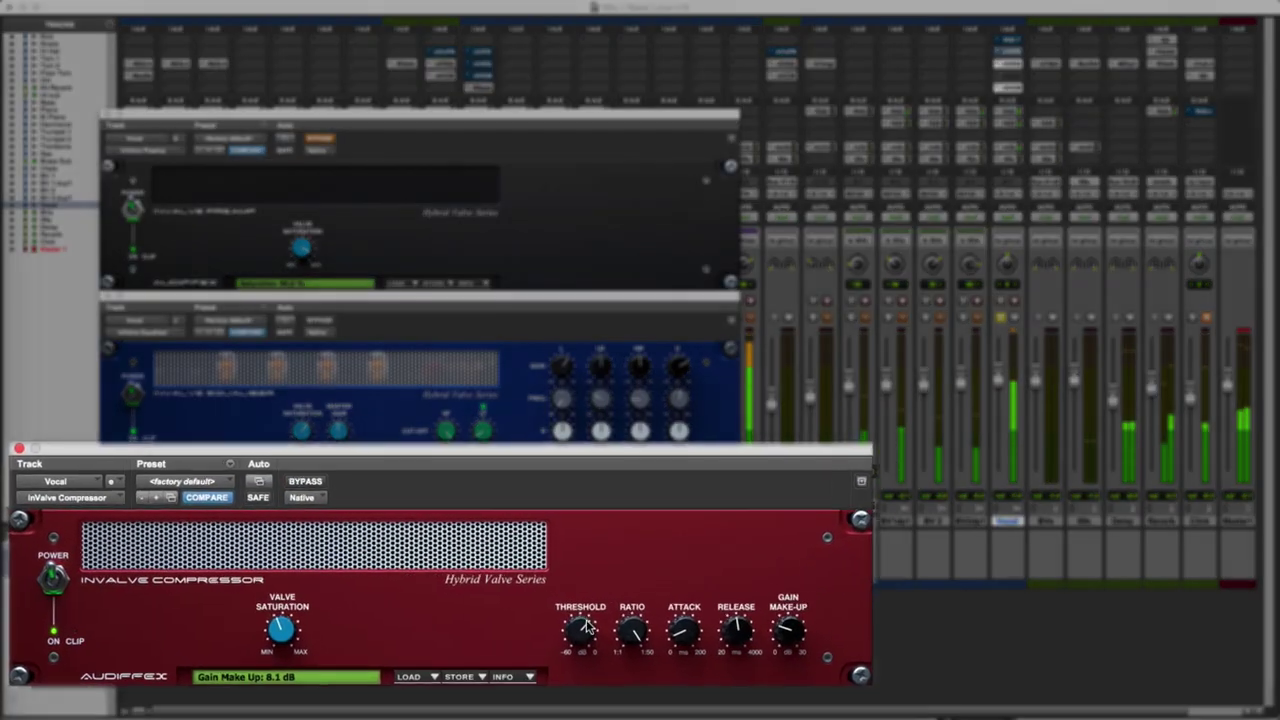
- Drop the Vocal compressor Threshold to about -24 dB and set Gain Make-Up near 10 dB
mouse_move(532, 612)
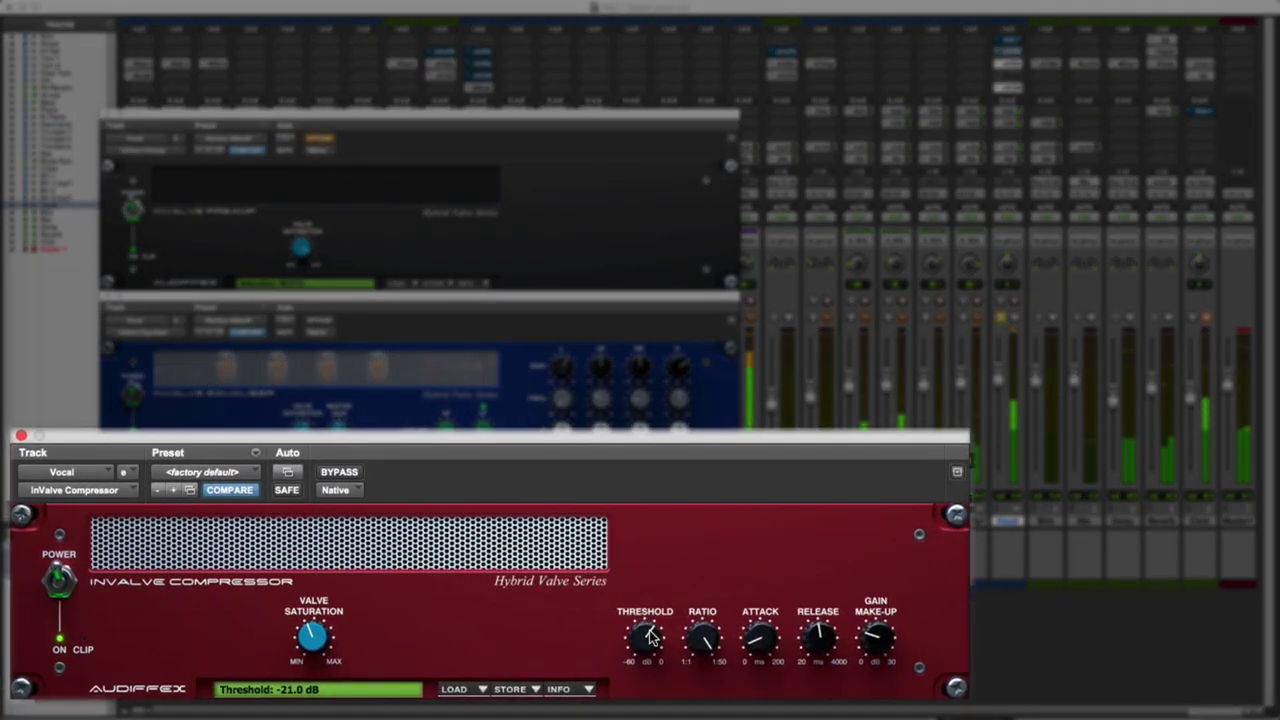
drag(650, 635, 650, 644)
drag(873, 641, 873, 633)
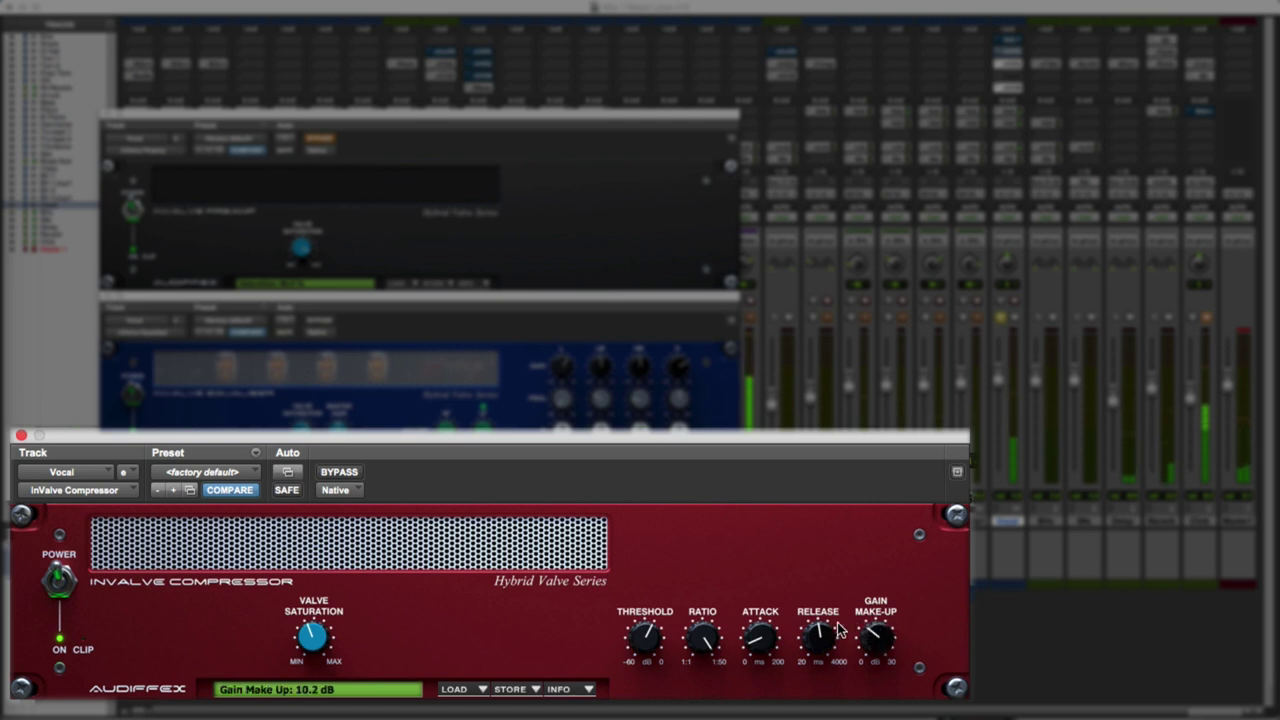
mouse_move(314, 625)
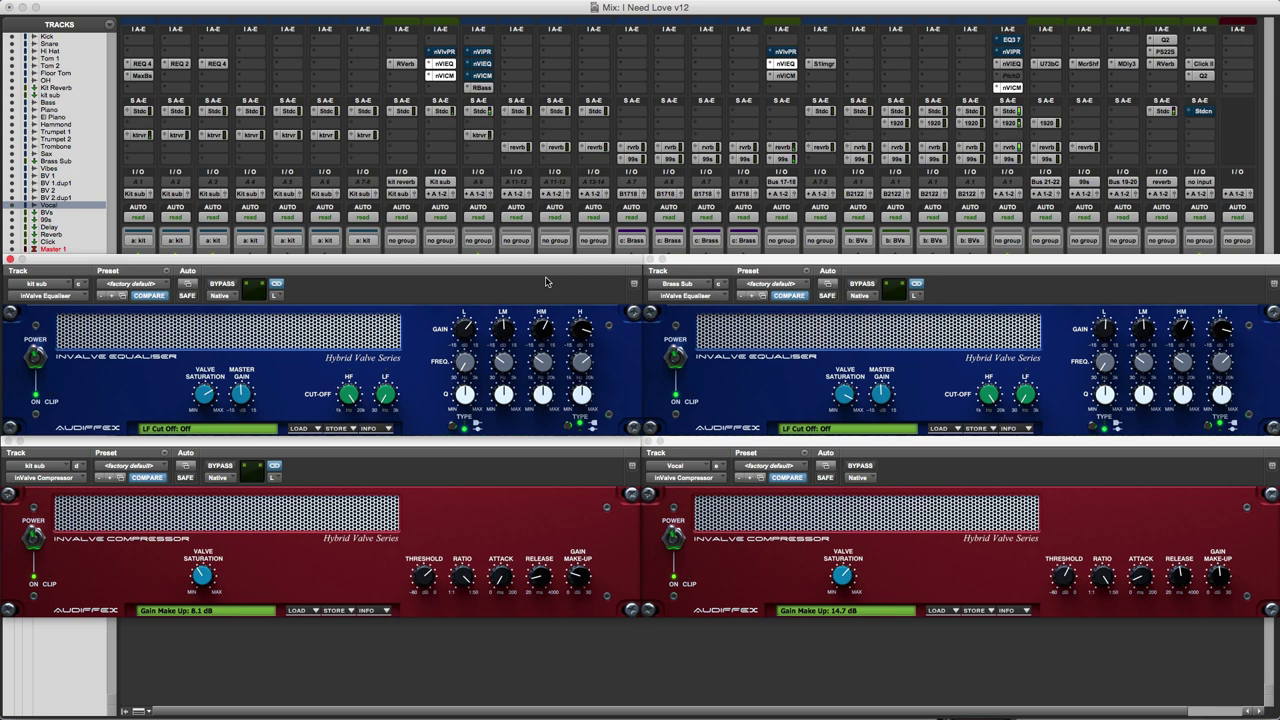
- Set Brass Sub EQ H GAIN to 11.6 dB and kit sub EQ L GAIN from 4.4 to 5.4 dB
click(1066, 577)
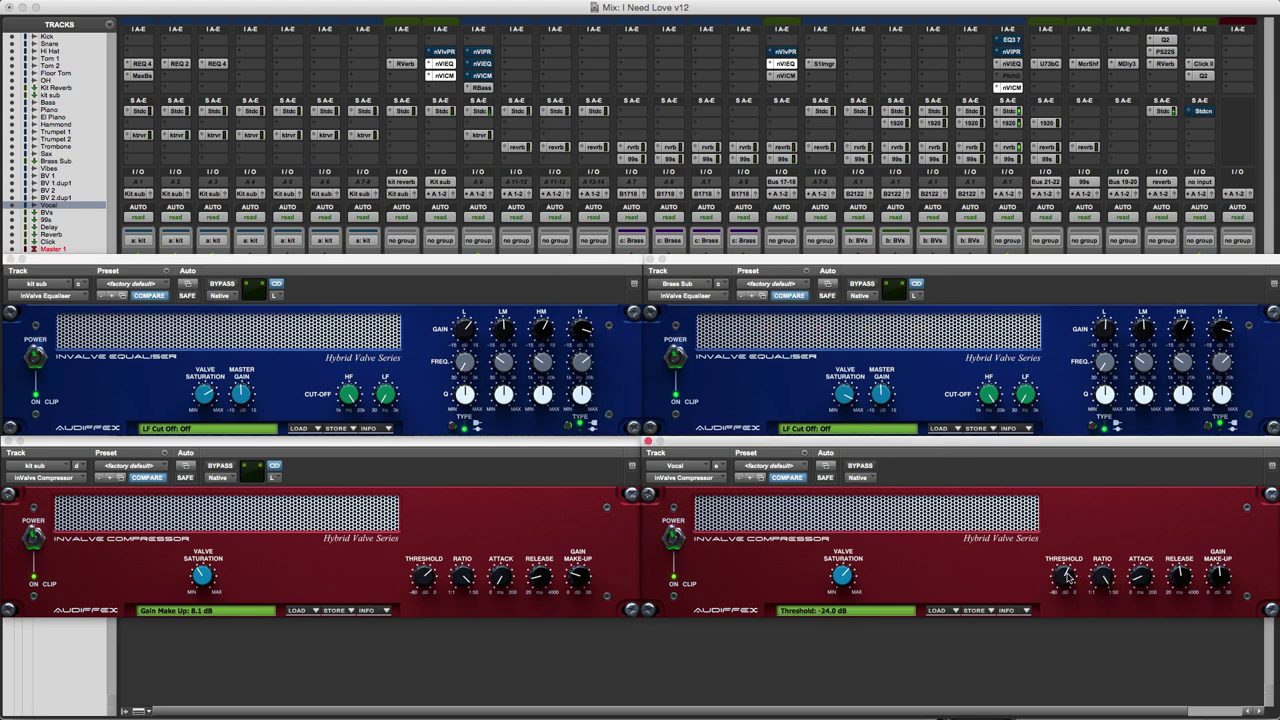
click(1225, 361)
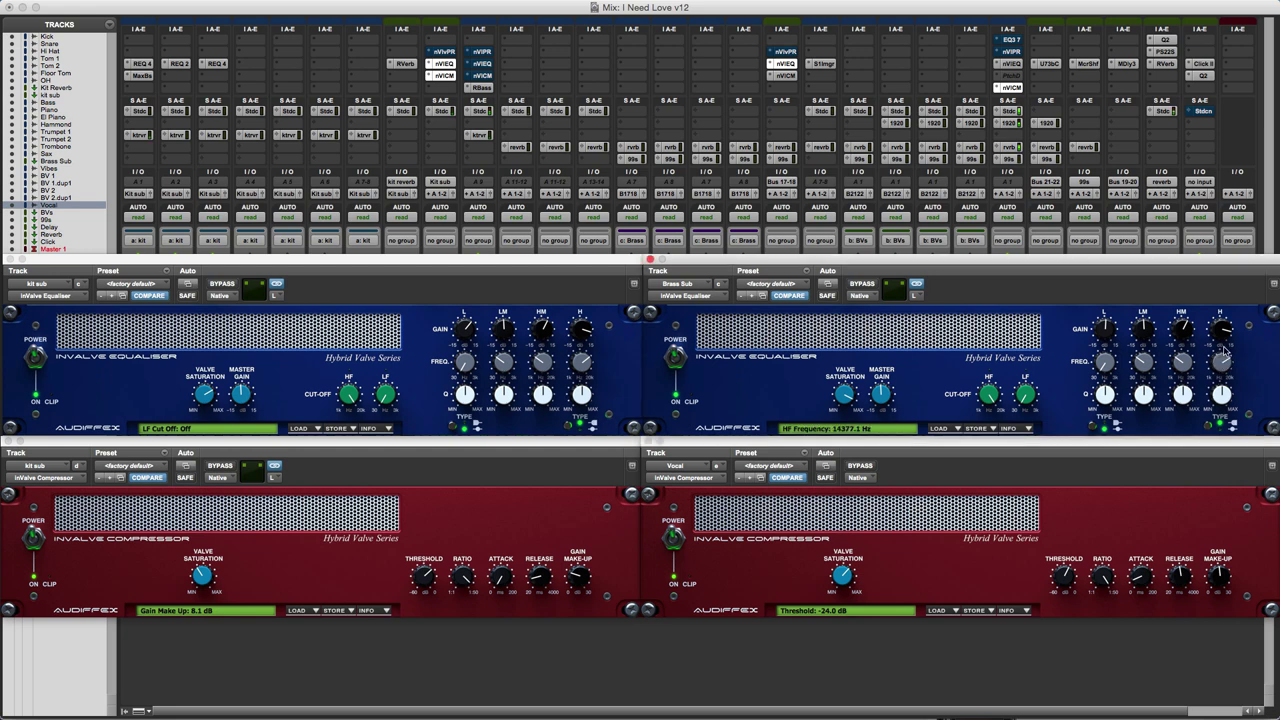
click(1224, 328)
drag(1224, 328, 1225, 332)
click(467, 328)
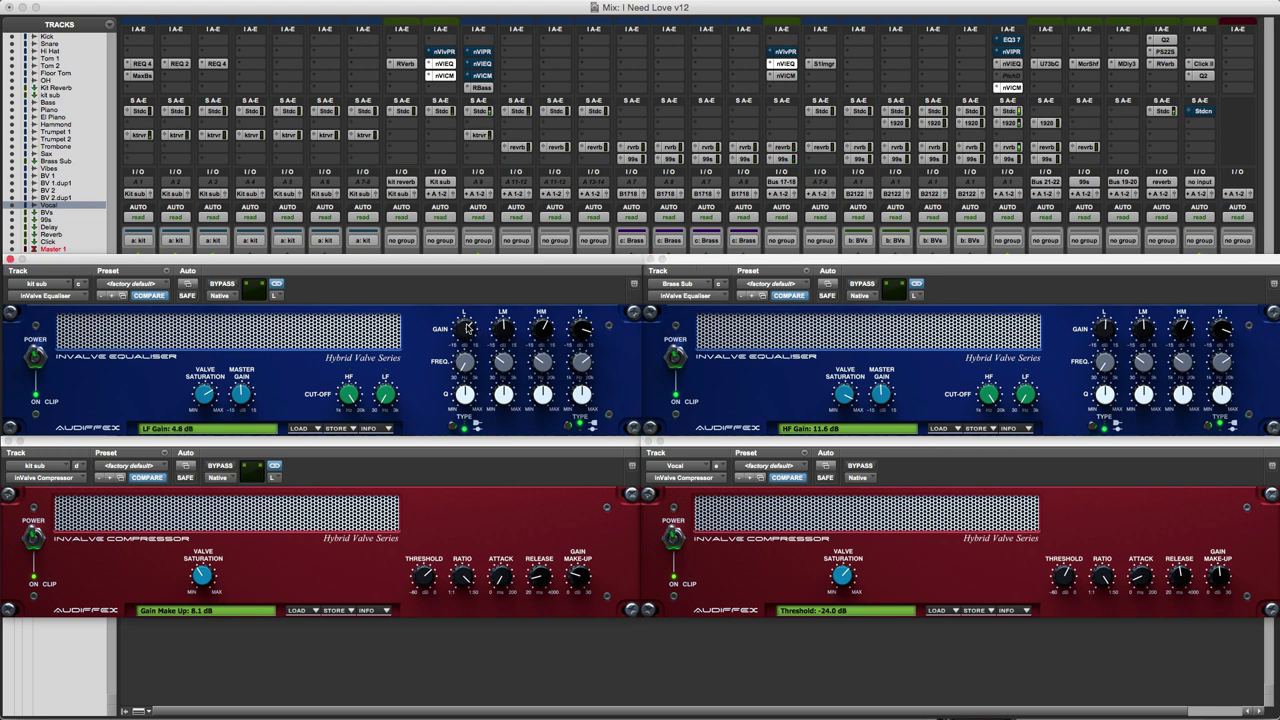
drag(466, 328, 466, 325)
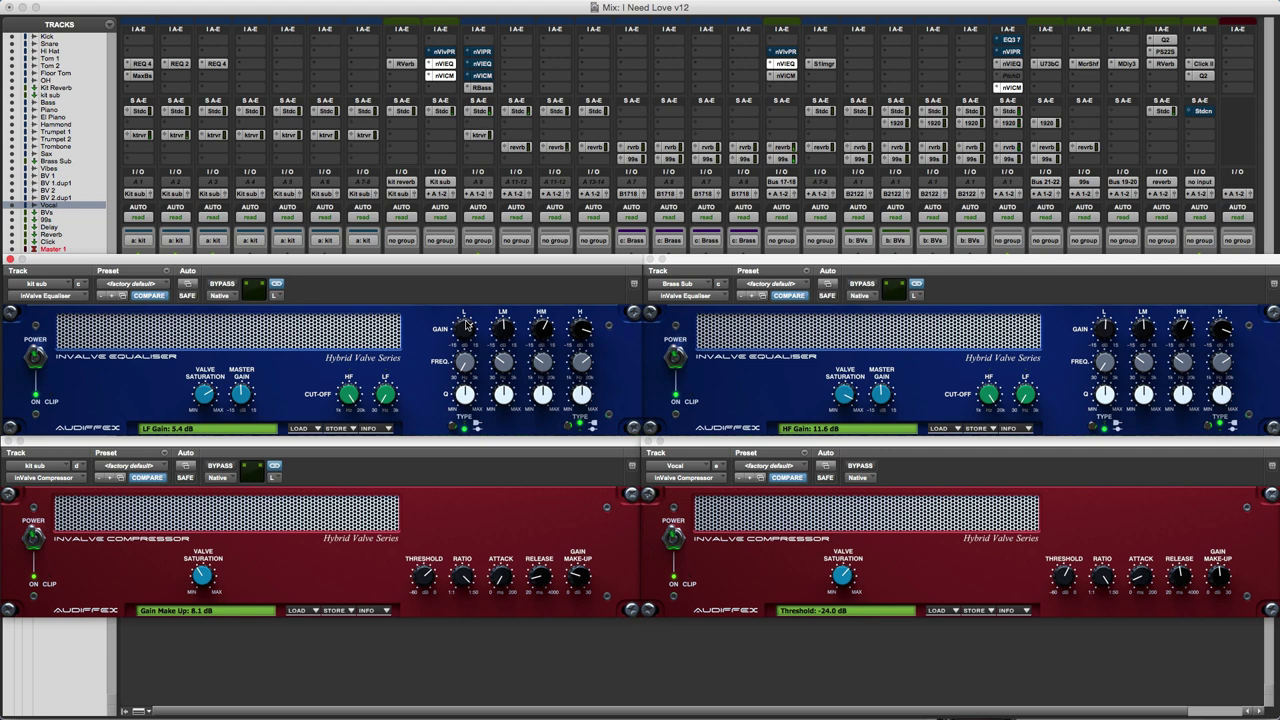